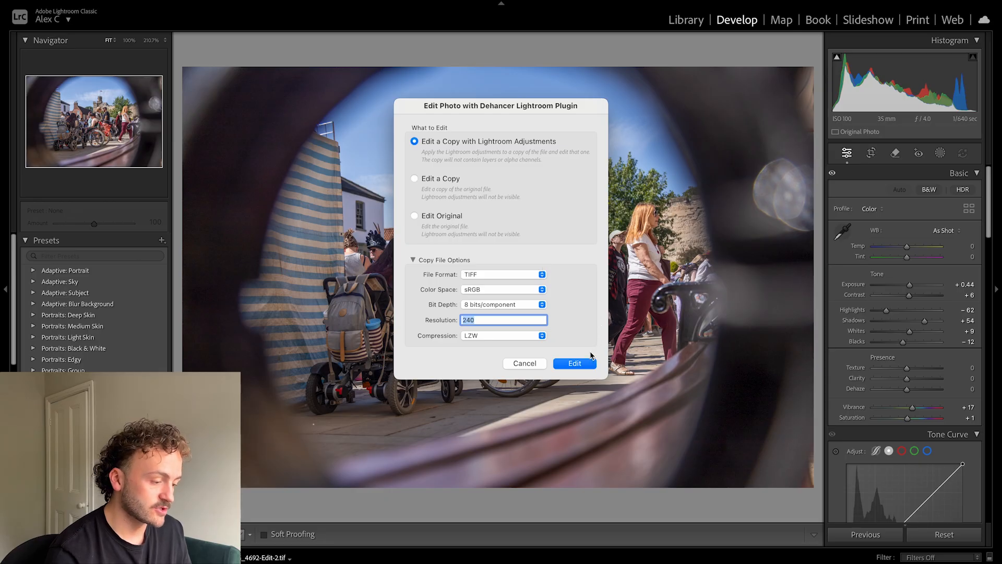
Send a TIFF copy with Lightroom adjustments to the Dehancer plugin and apply the Fujichrome Provia 100F film profile.
{"action": "left_click", "coordinate": [576, 364]}
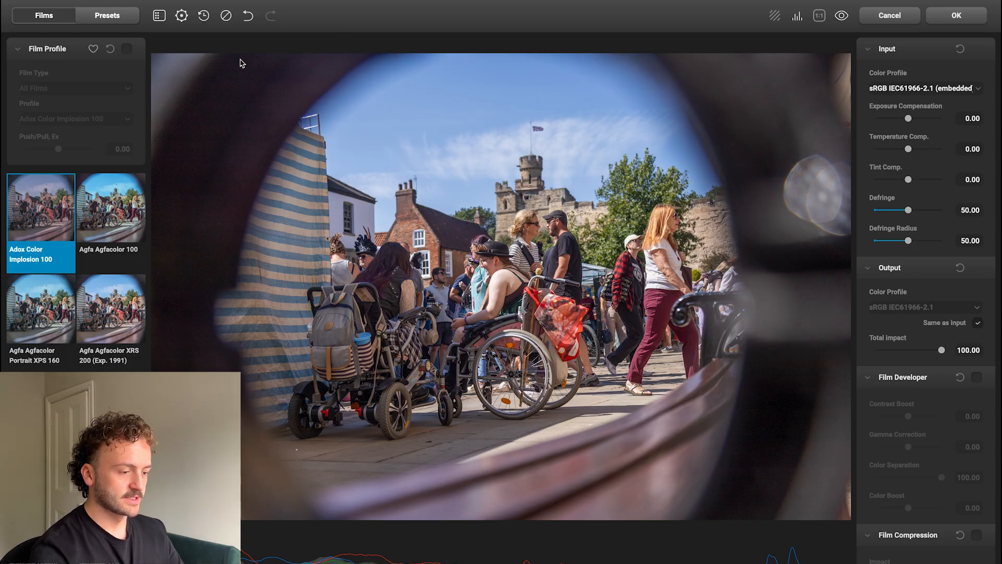
{"action": "left_click", "coordinate": [127, 49]}
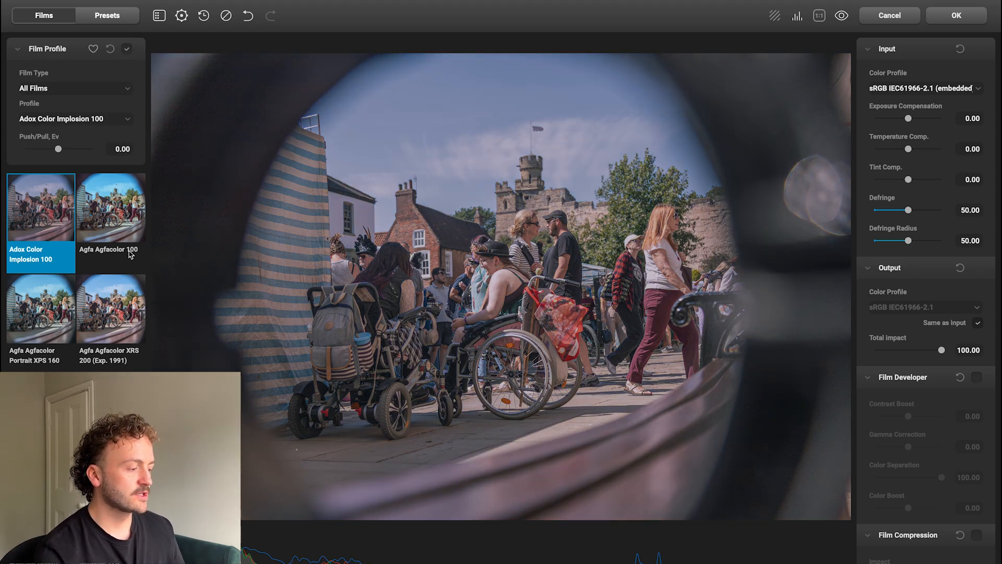
{"action": "scroll", "coordinate": [130, 254], "scroll_direction": "down", "scroll_amount": 10}
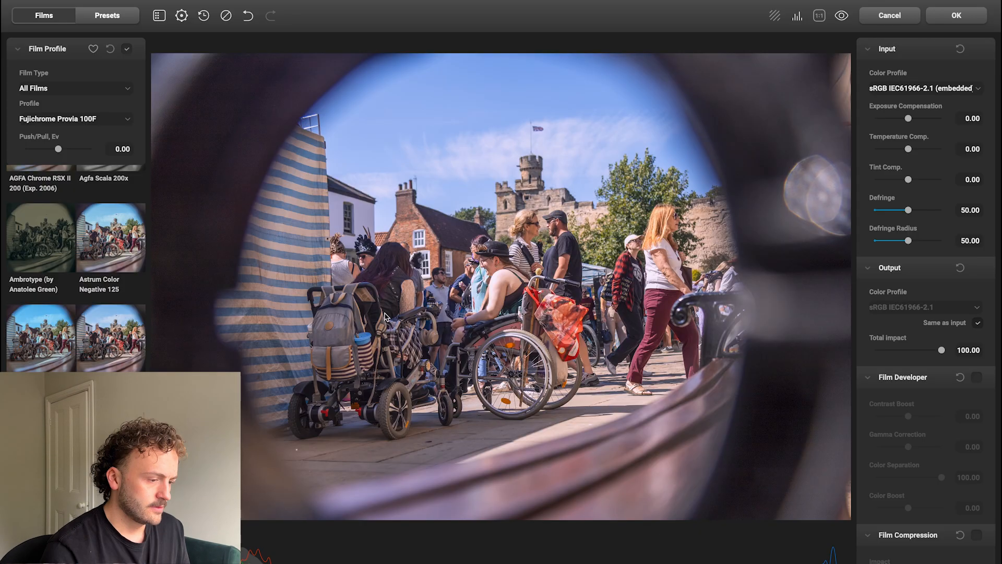
Set the input exposure compensation to 0.10 and the temperature compensation to 11.67.
{"action": "scroll", "coordinate": [887, 315], "scroll_direction": "down", "scroll_amount": 7}
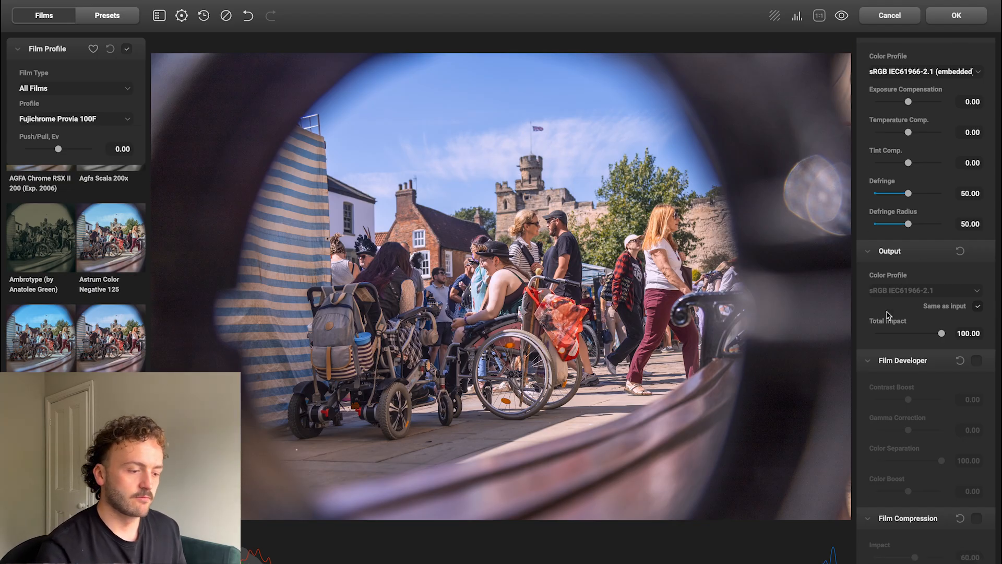
{"action": "scroll", "coordinate": [889, 315], "scroll_direction": "up", "scroll_amount": 7}
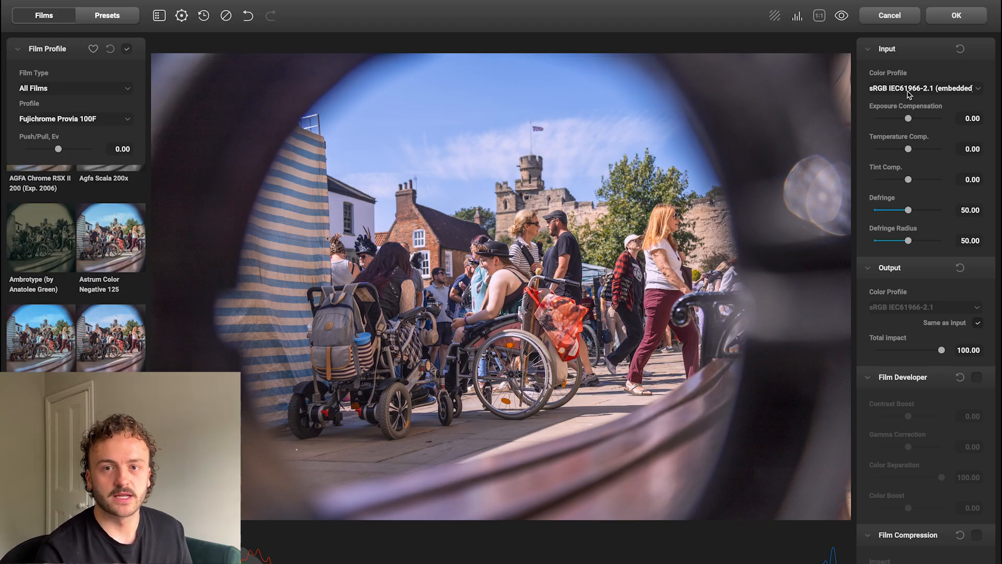
{"action": "left_click_drag", "start_coordinate": [908, 118], "coordinate": [910, 119]}
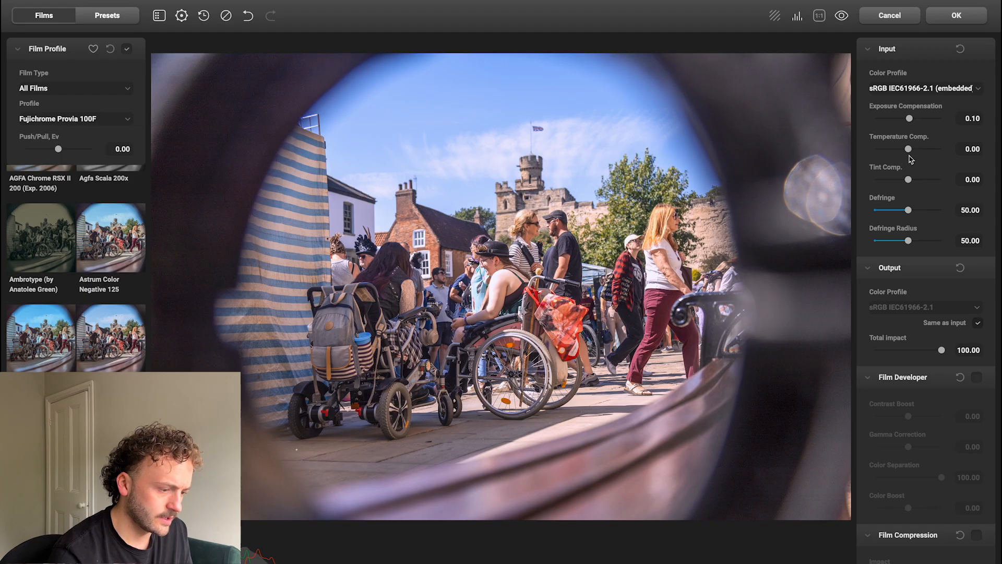
{"action": "left_click_drag", "start_coordinate": [909, 149], "coordinate": [913, 151]}
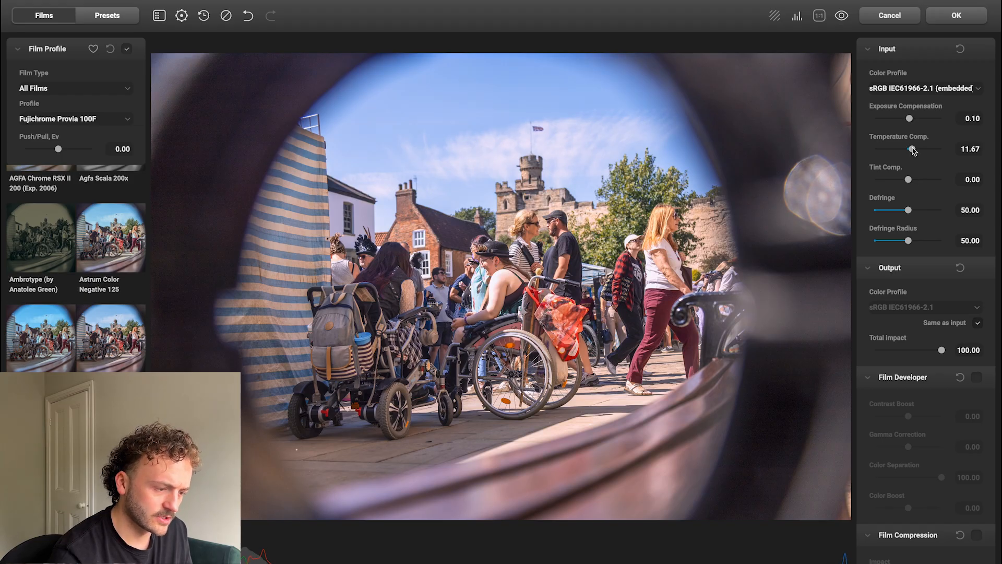
Look through the available adjustment tools, from Film Developer and Film Compression to Print, Color Head, Film Grain, Halation, Bloom and Film Damage.
{"action": "scroll", "coordinate": [937, 341], "scroll_direction": "down", "scroll_amount": 3}
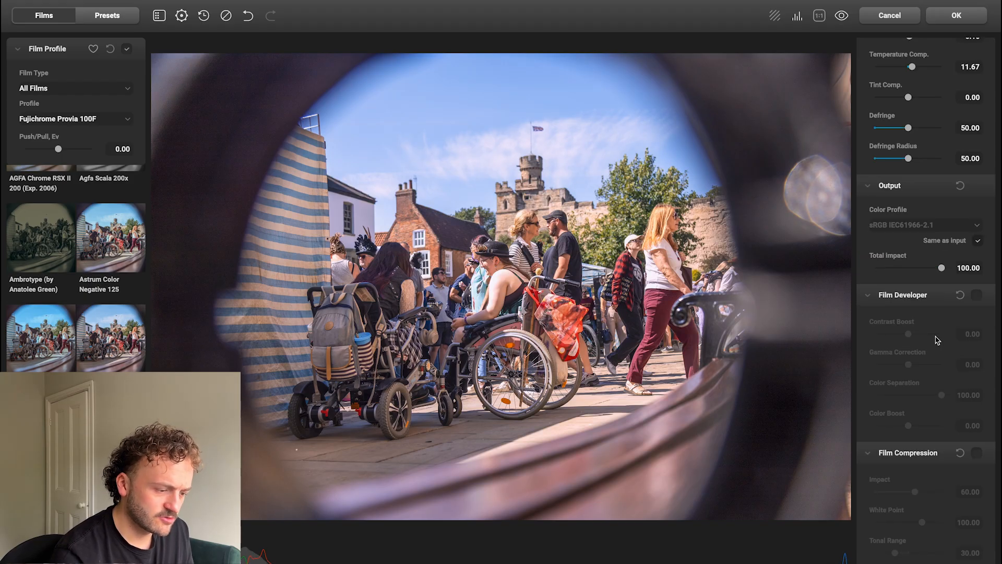
{"action": "scroll", "coordinate": [937, 340], "scroll_direction": "down", "scroll_amount": 2}
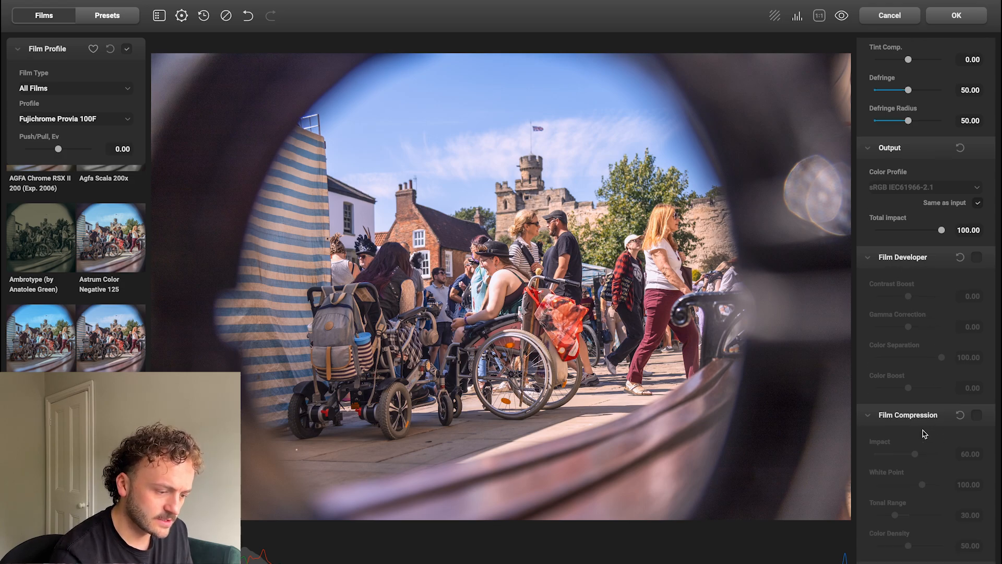
{"action": "scroll", "coordinate": [923, 432], "scroll_direction": "down", "scroll_amount": 7}
{"action": "scroll", "coordinate": [929, 324], "scroll_direction": "down", "scroll_amount": 12}
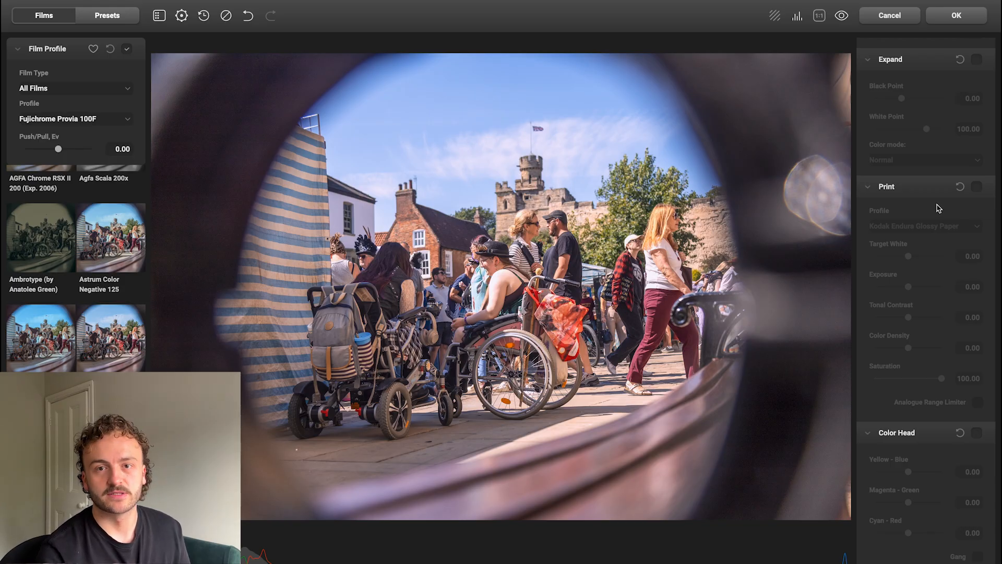
{"action": "scroll", "coordinate": [937, 208], "scroll_direction": "down", "scroll_amount": 11}
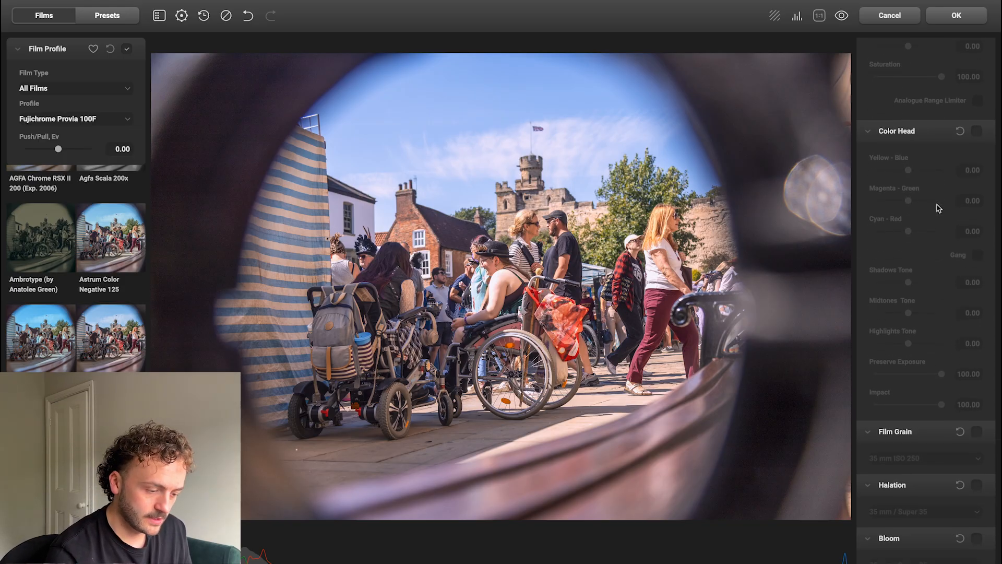
{"action": "scroll", "coordinate": [939, 208], "scroll_direction": "down", "scroll_amount": 4}
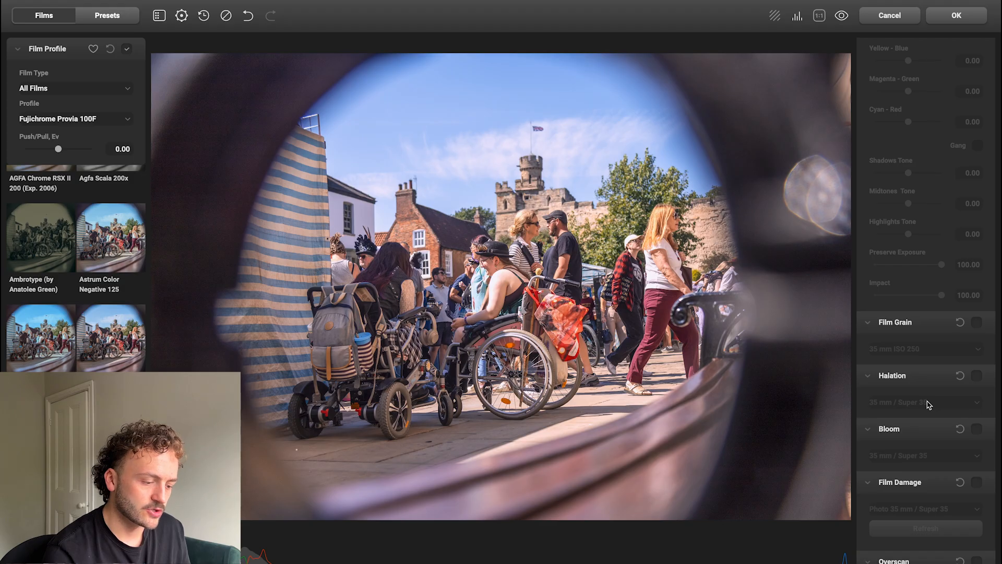
{"action": "scroll", "coordinate": [930, 405], "scroll_direction": "down", "scroll_amount": 8}
{"action": "scroll", "coordinate": [929, 404], "scroll_direction": "up", "scroll_amount": 20}
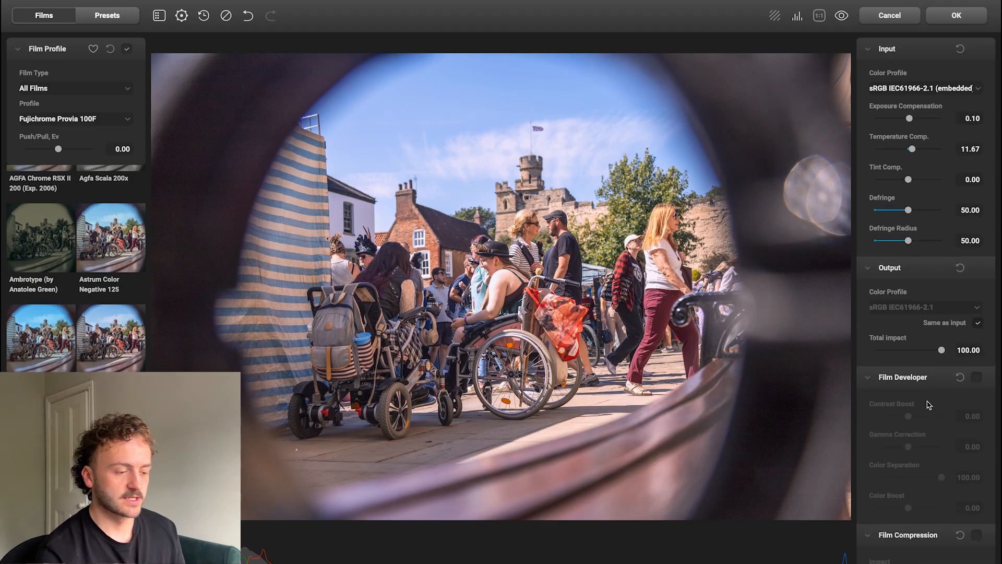
Enable Film Developer and set gamma correction to 5.83 and color boost to 11.67.
{"action": "left_click", "coordinate": [909, 416]}
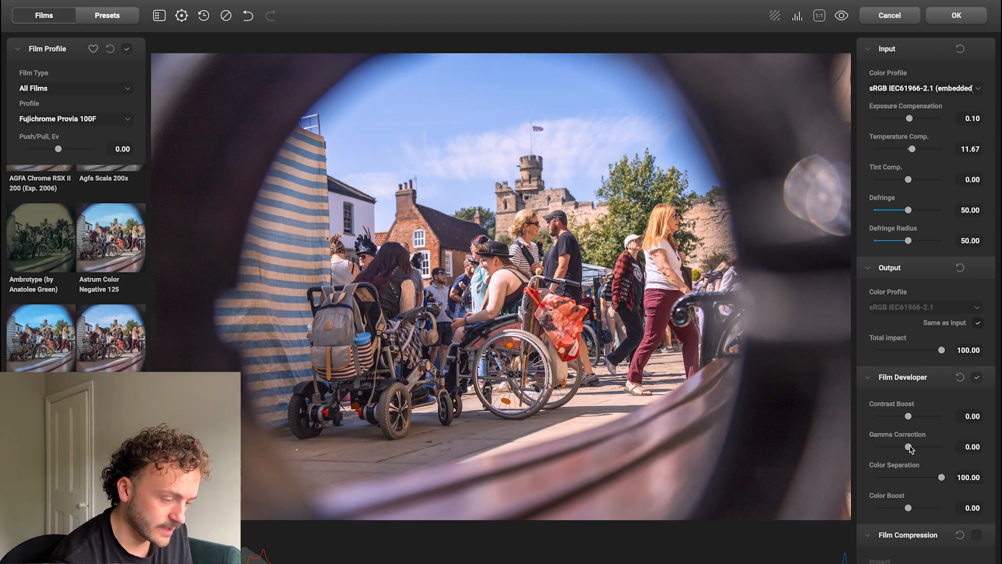
{"action": "left_click_drag", "start_coordinate": [910, 448], "coordinate": [913, 449]}
{"action": "mouse_move", "coordinate": [908, 508]}
{"action": "left_mouse_down"}
{"action": "mouse_move", "coordinate": [896, 507]}
{"action": "mouse_move", "coordinate": [925, 511]}
{"action": "mouse_move", "coordinate": [914, 511]}
{"action": "left_mouse_up"}
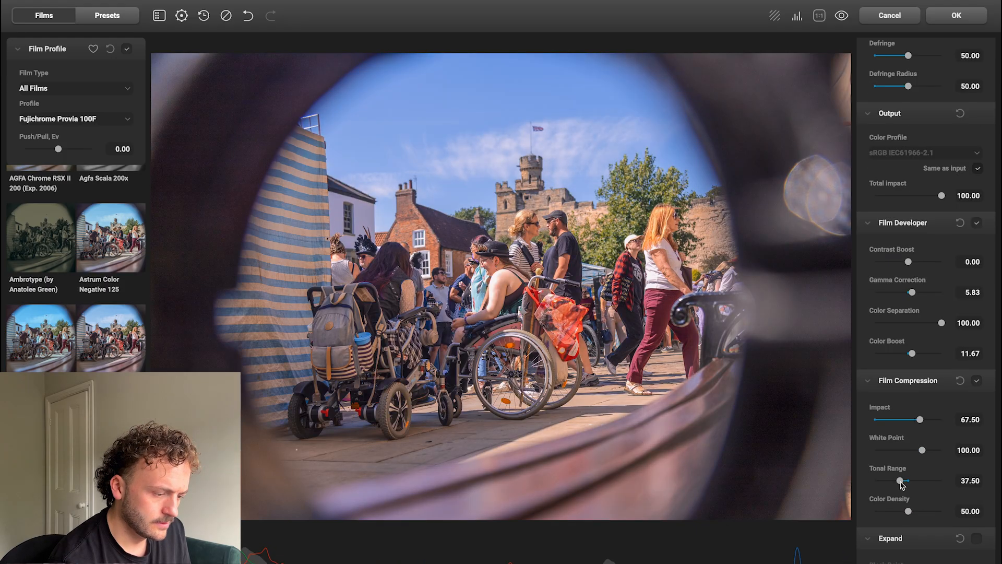
Set Film Compression to impact 67.50, tonal range 30.83 and color density 50.83, and compare the photo with and without it.
{"action": "left_click_drag", "start_coordinate": [901, 483], "coordinate": [924, 514]}
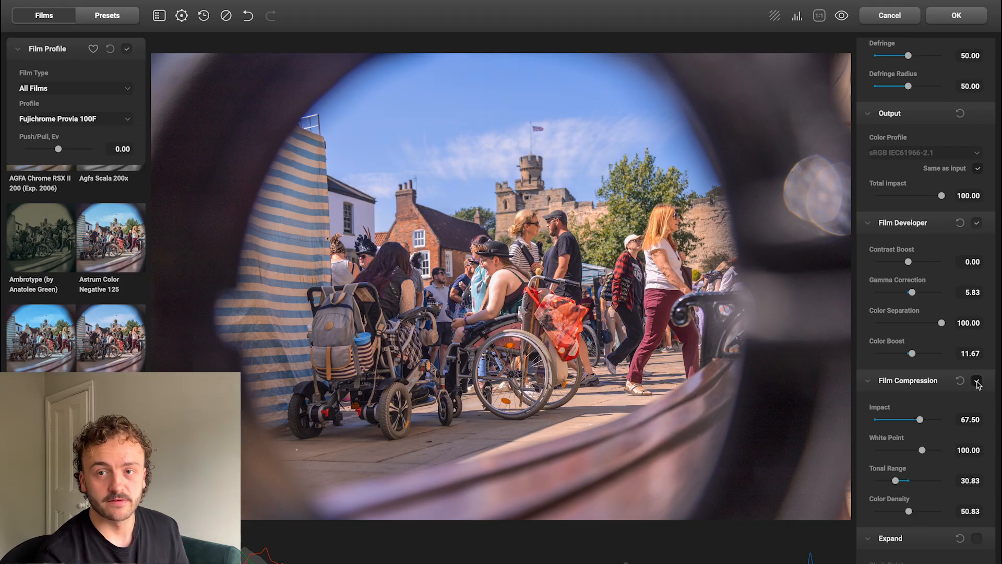
{"action": "left_click", "coordinate": [977, 382]}
{"action": "left_click", "coordinate": [976, 382]}
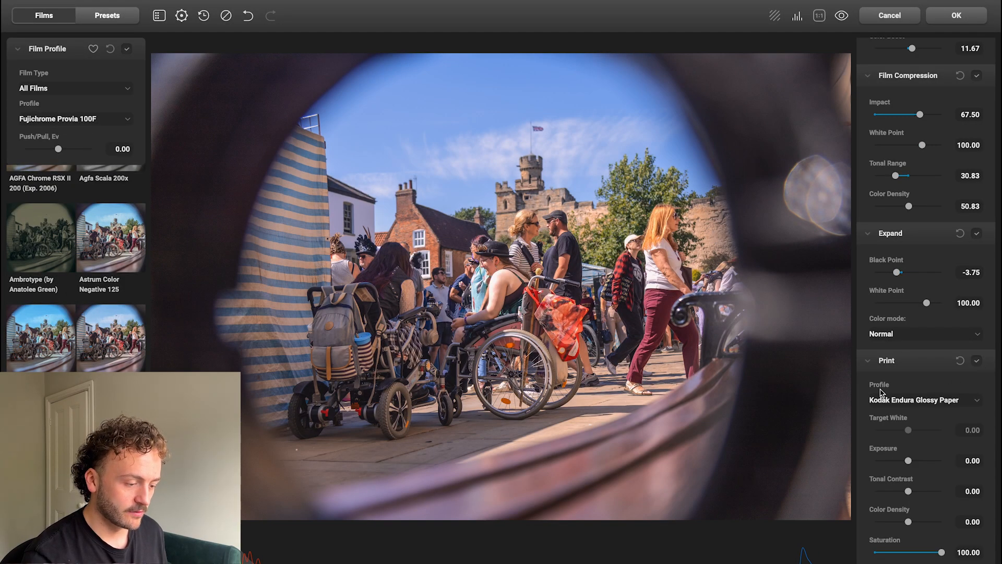
Try the Kodak 2383, Fujifilm 3513 and Cineon Film Log print profiles and return to Kodak Endura Glossy Paper.
{"action": "left_click", "coordinate": [890, 399]}
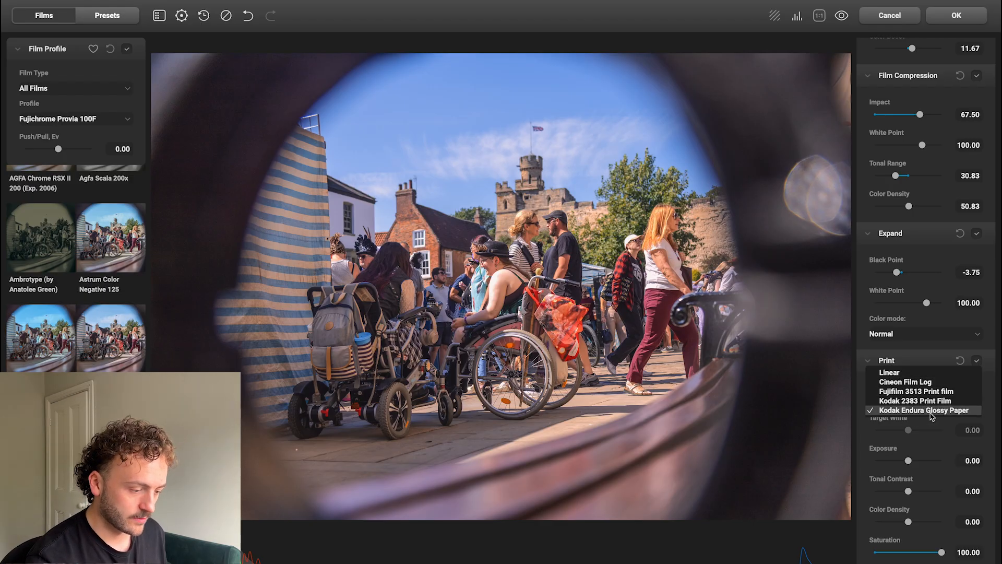
{"action": "left_click", "coordinate": [924, 401]}
{"action": "left_click", "coordinate": [922, 400]}
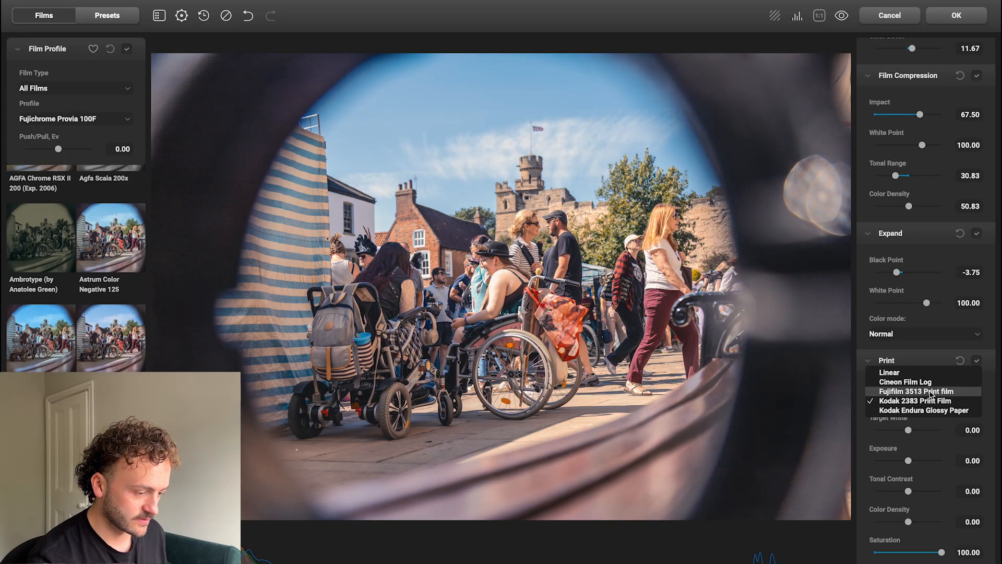
{"action": "left_click", "coordinate": [928, 392]}
{"action": "left_click", "coordinate": [919, 400]}
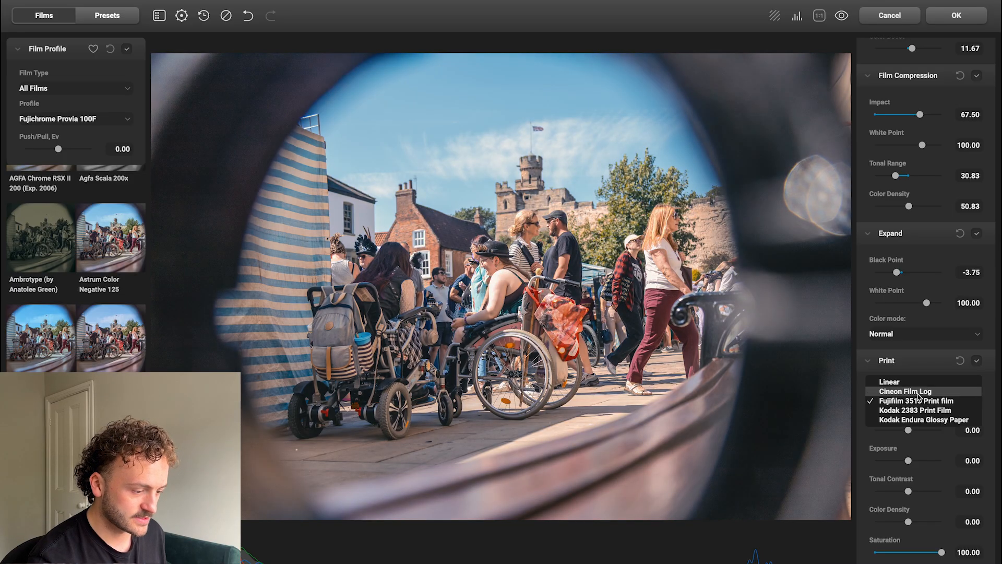
{"action": "left_click", "coordinate": [917, 392]}
{"action": "left_click", "coordinate": [927, 403]}
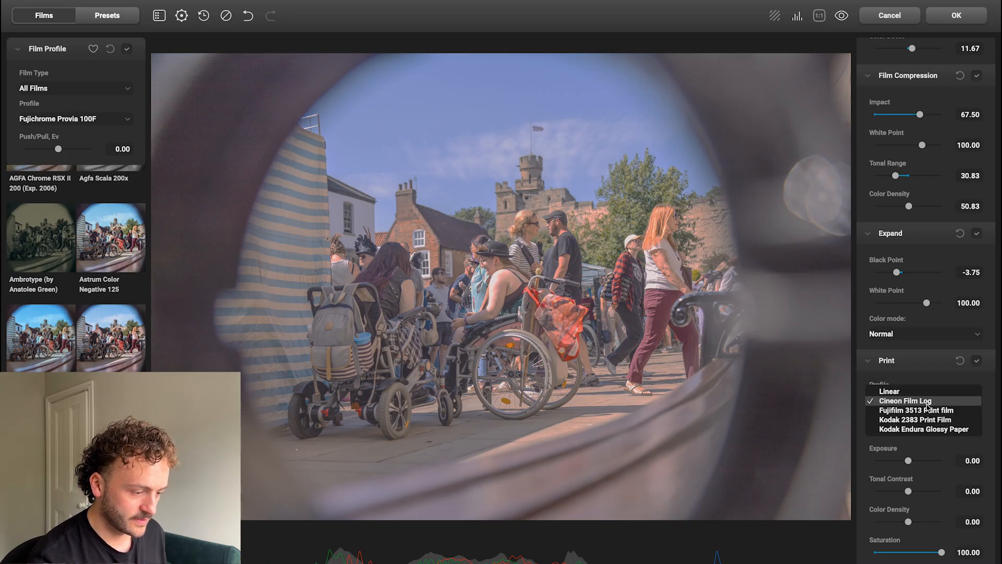
{"action": "left_click", "coordinate": [916, 432]}
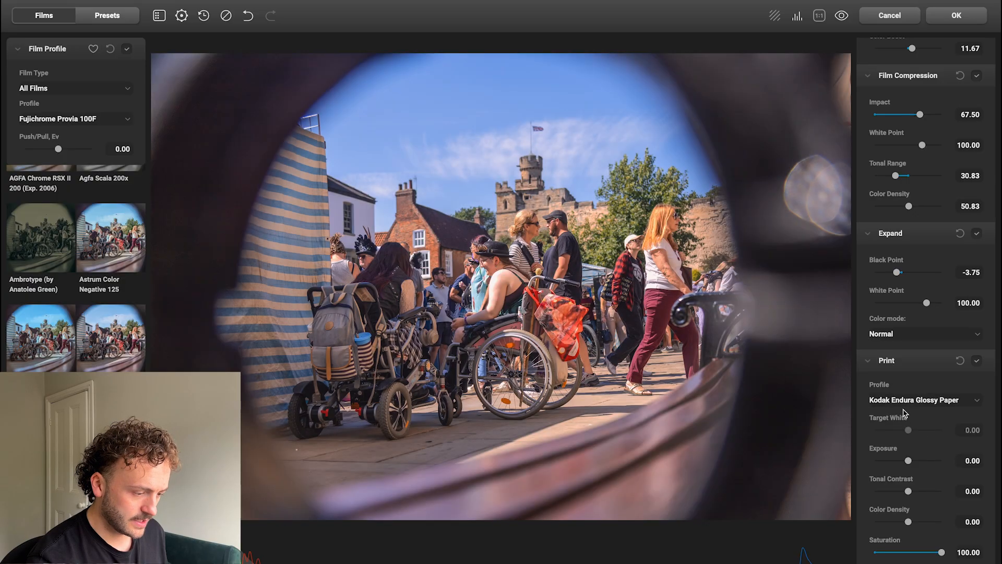
Enable Color Head and shift its Yellow - Blue balance to -4.17.
{"action": "scroll", "coordinate": [963, 415], "scroll_direction": "down", "scroll_amount": 3}
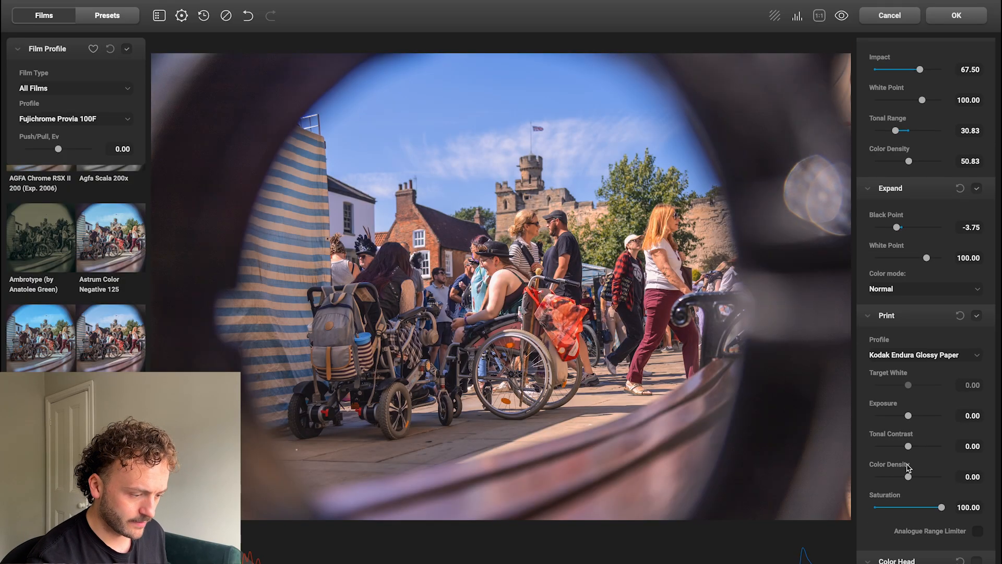
{"action": "scroll", "coordinate": [896, 487], "scroll_direction": "down", "scroll_amount": 5}
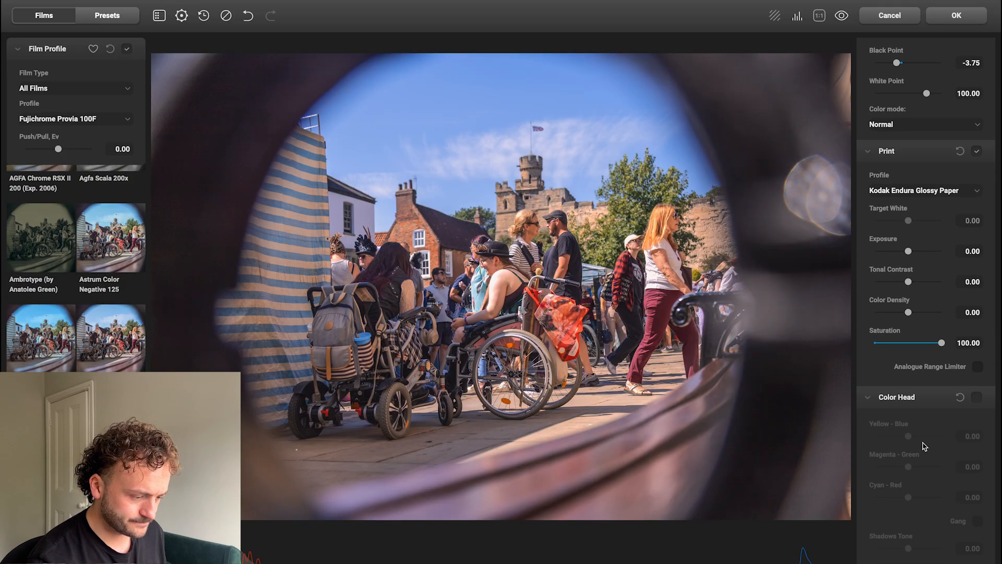
{"action": "scroll", "coordinate": [969, 377], "scroll_direction": "down", "scroll_amount": 3}
{"action": "left_click_drag", "start_coordinate": [908, 343], "coordinate": [910, 344]}
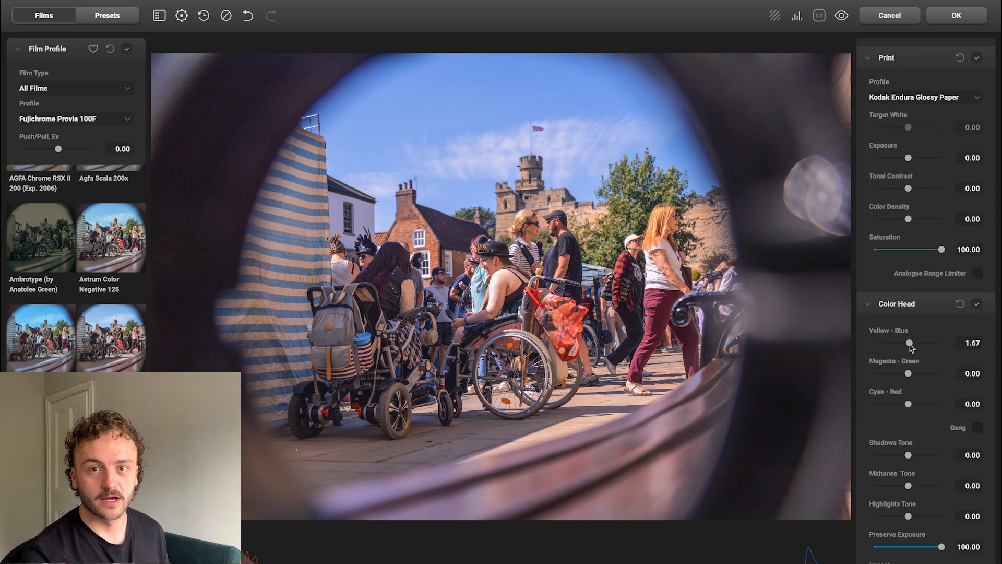
{"action": "left_click_drag", "start_coordinate": [909, 346], "coordinate": [908, 344]}
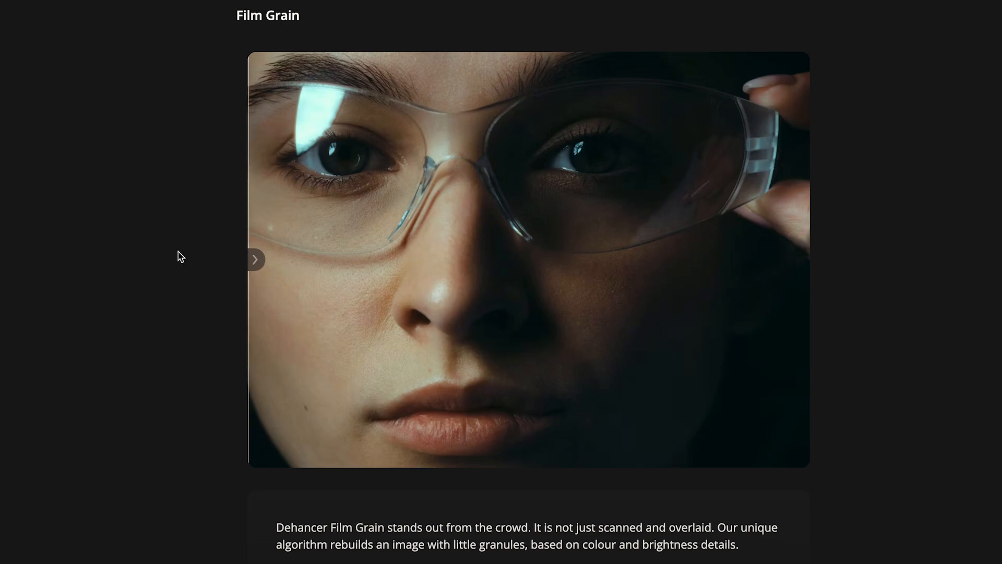
Switch to the Dehancer web page and compare the before and after versions of the film grain and halation examples.
{"action": "left_click_drag", "start_coordinate": [257, 260], "coordinate": [693, 170]}
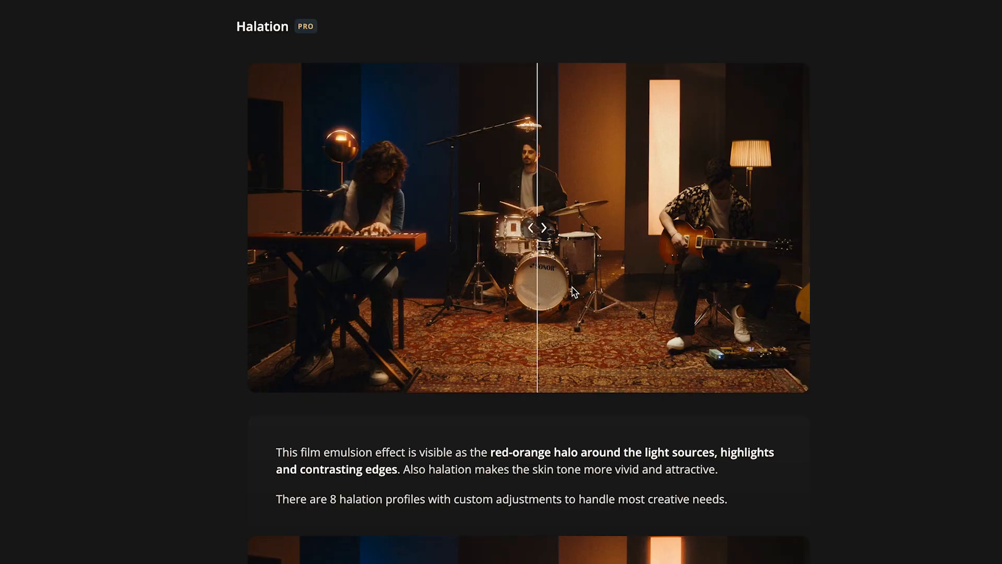
{"action": "left_click_drag", "start_coordinate": [540, 228], "coordinate": [743, 221]}
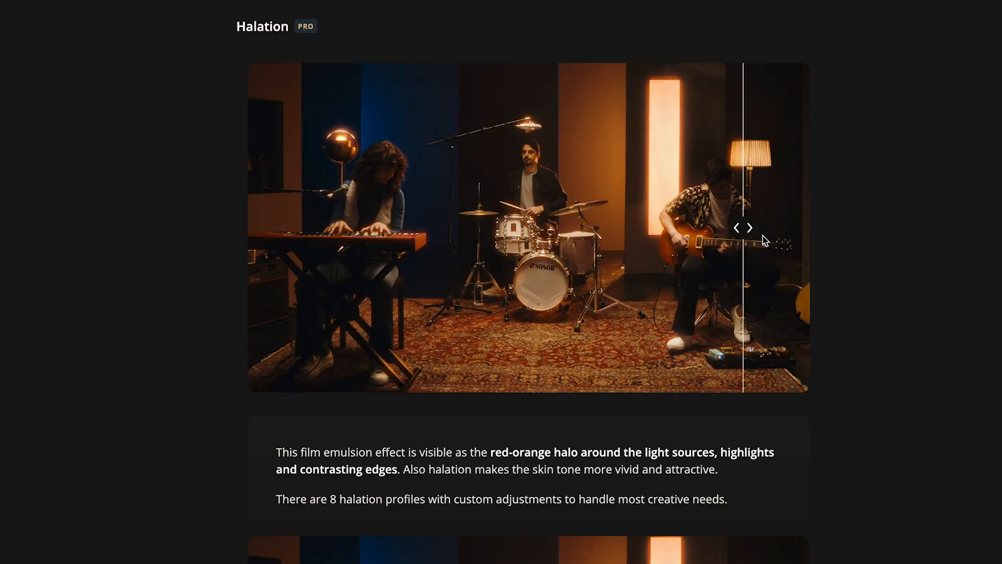
{"action": "left_click_drag", "start_coordinate": [751, 232], "coordinate": [969, 191]}
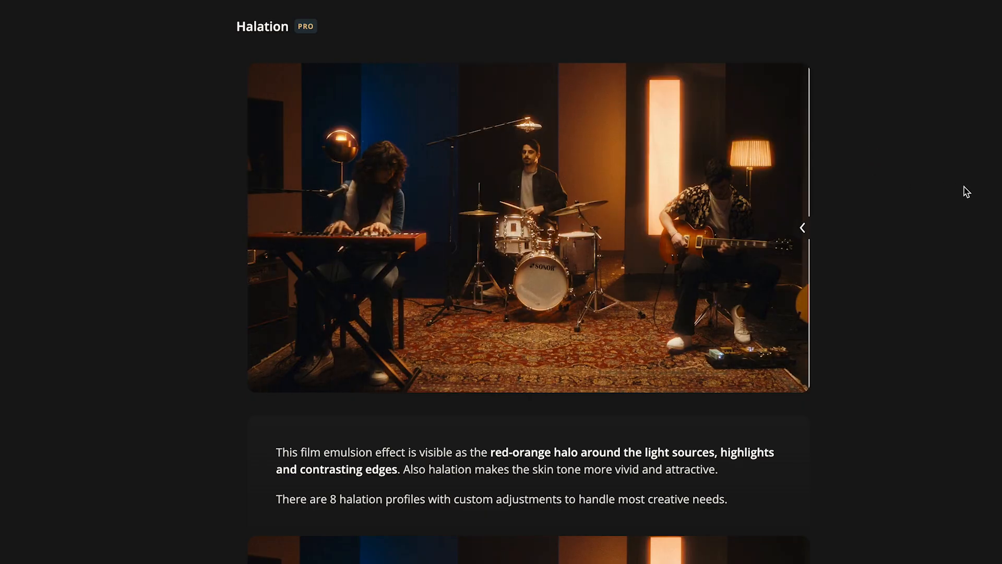
{"action": "left_click_drag", "start_coordinate": [806, 227], "coordinate": [533, 233]}
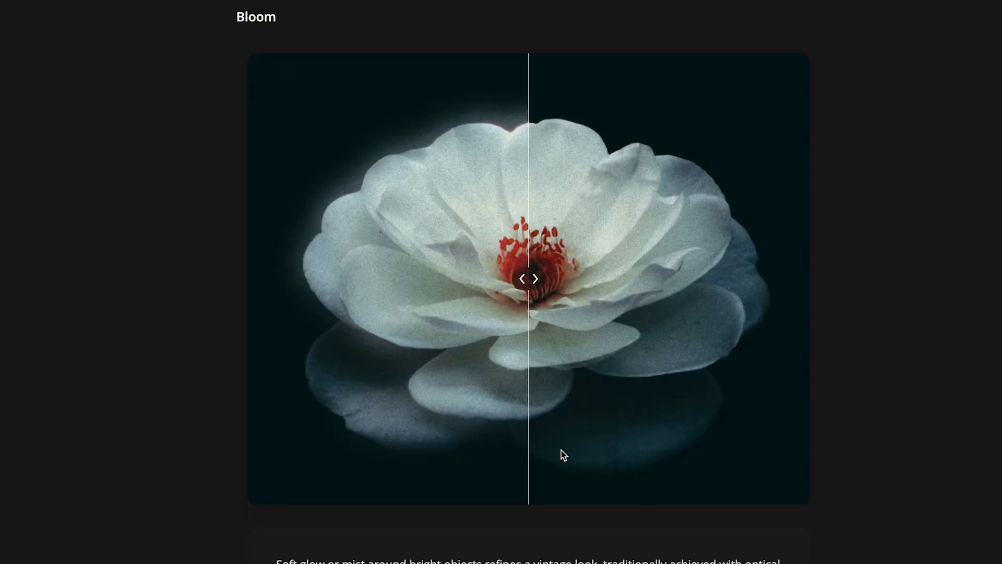
Compare the before and after versions of the white flower image in the Bloom section.
{"action": "left_click_drag", "start_coordinate": [528, 280], "coordinate": [550, 280]}
{"action": "left_click_drag", "start_coordinate": [574, 194], "coordinate": [754, 178]}
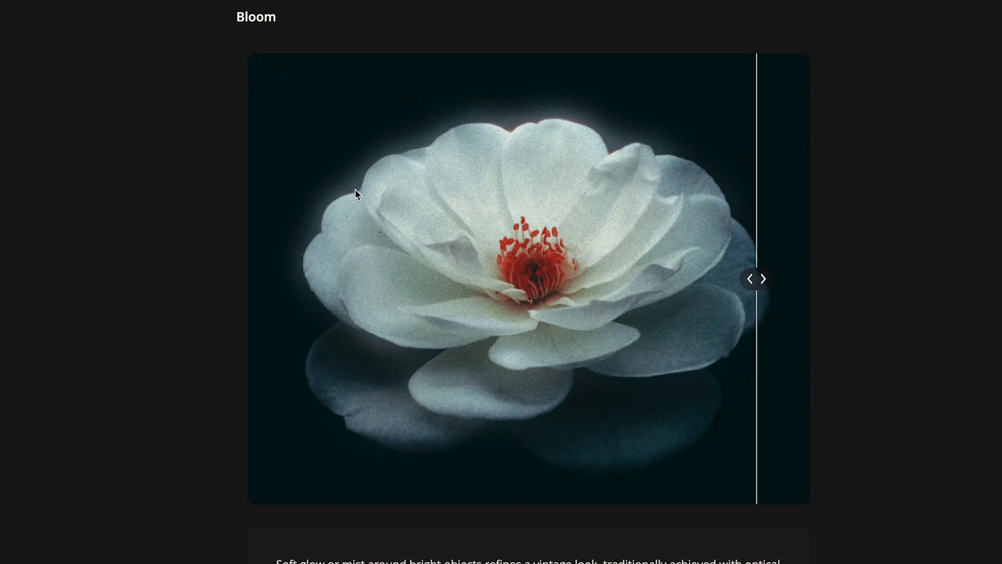
{"action": "left_click", "coordinate": [564, 120]}
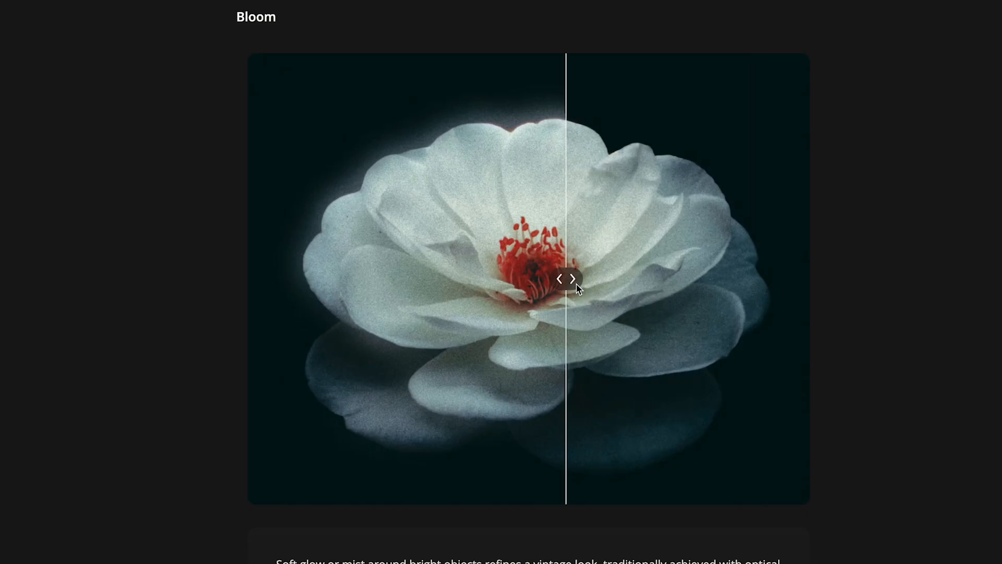
{"action": "mouse_move", "coordinate": [578, 285]}
{"action": "left_mouse_down"}
{"action": "mouse_move", "coordinate": [443, 282]}
{"action": "mouse_move", "coordinate": [572, 286]}
{"action": "left_mouse_up"}
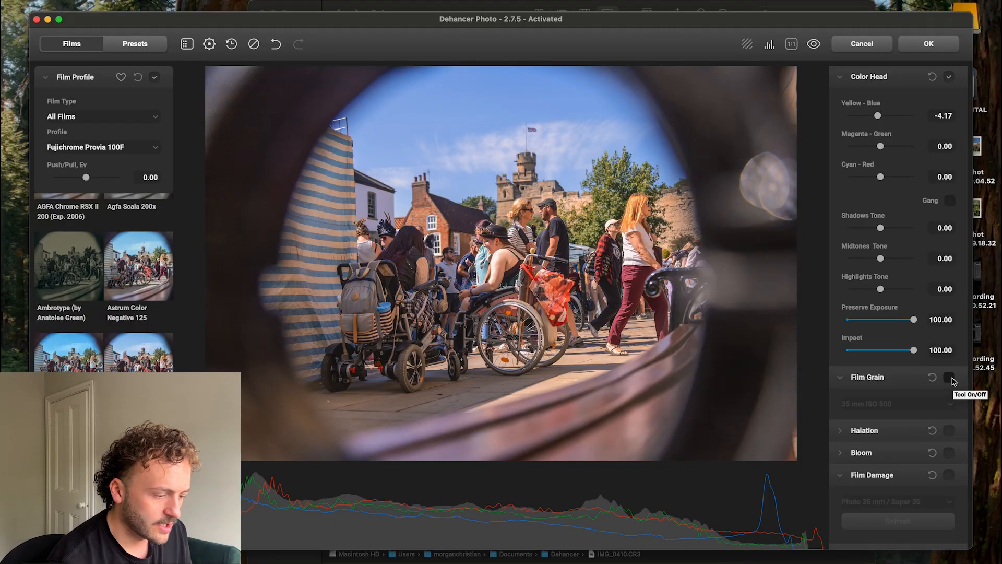
Switch back to Dehancer Photo and enable Film Grain with 35 mm ISO 500 and Halation with 35 mm / Super 35.
{"action": "left_click", "coordinate": [950, 378]}
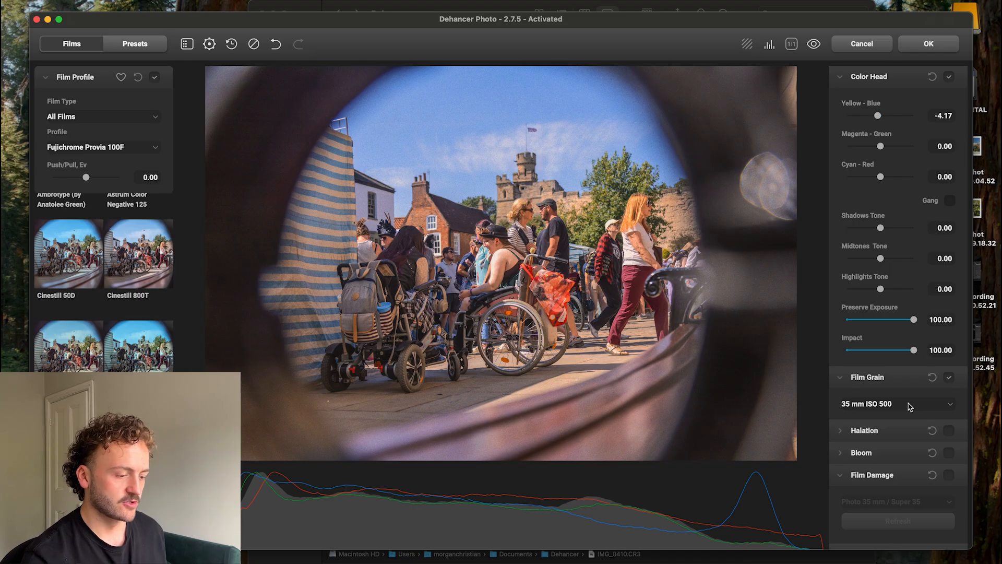
{"action": "left_click", "coordinate": [949, 430]}
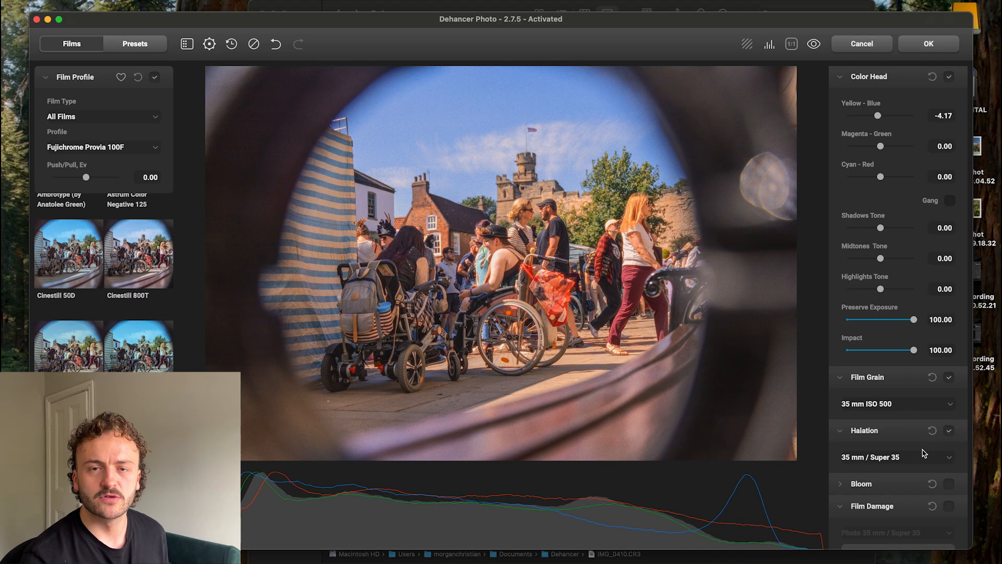
Customize the Halation effect with Source Limiter 15, Smoothness 41.67, Global Diffusion 20 and Impact 45.83.
{"action": "left_click", "coordinate": [918, 457]}
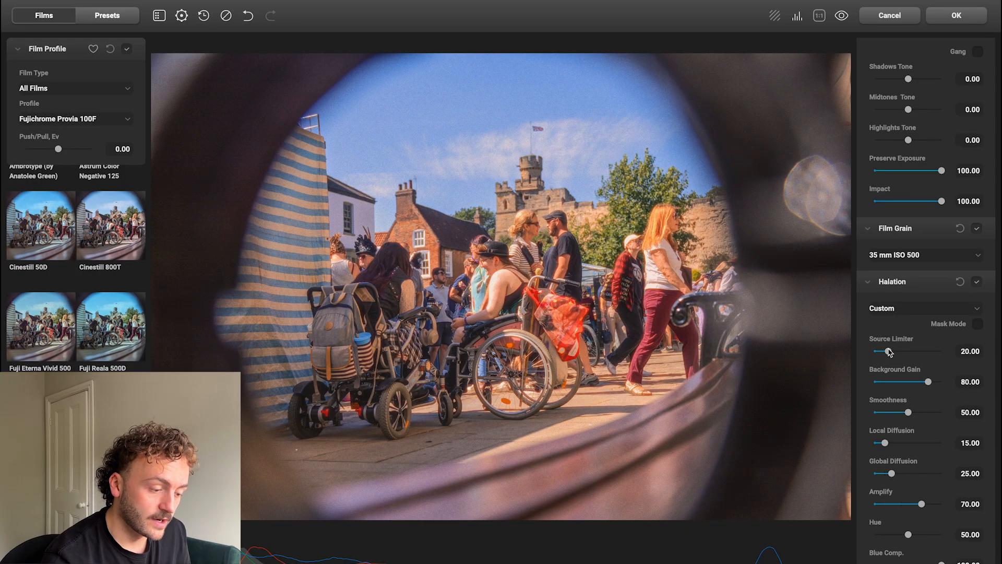
{"action": "mouse_move", "coordinate": [889, 352]}
{"action": "left_mouse_down"}
{"action": "mouse_move", "coordinate": [926, 353]}
{"action": "mouse_move", "coordinate": [886, 354]}
{"action": "left_mouse_up"}
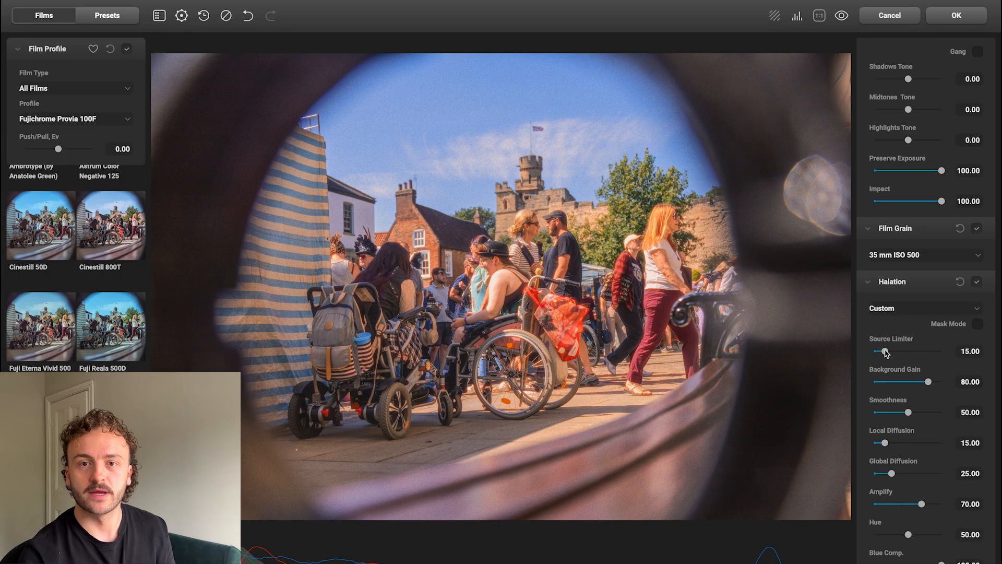
{"action": "left_click_drag", "start_coordinate": [909, 412], "coordinate": [903, 413]}
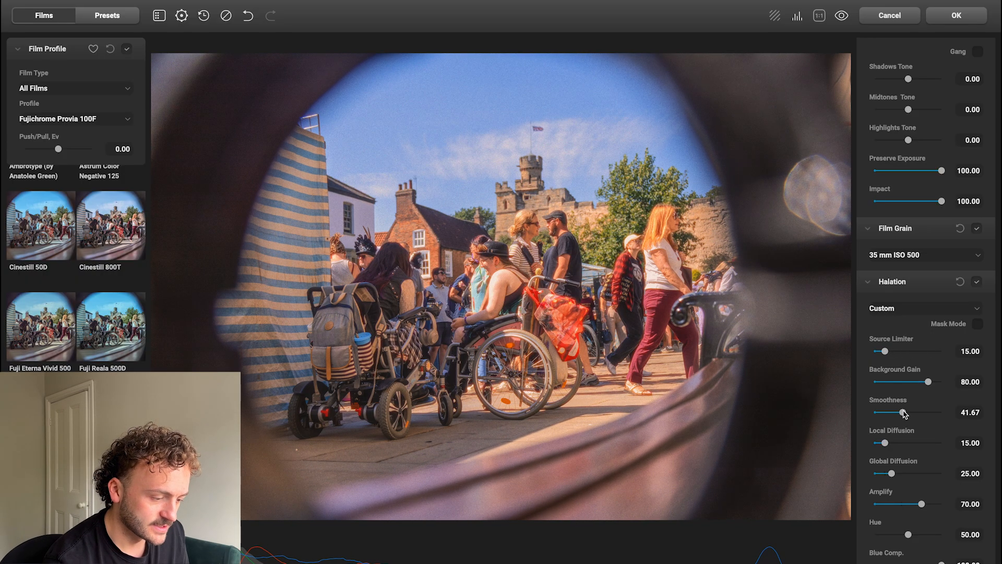
{"action": "left_click_drag", "start_coordinate": [892, 474], "coordinate": [887, 474]}
{"action": "scroll", "coordinate": [920, 505], "scroll_direction": "down", "scroll_amount": 2}
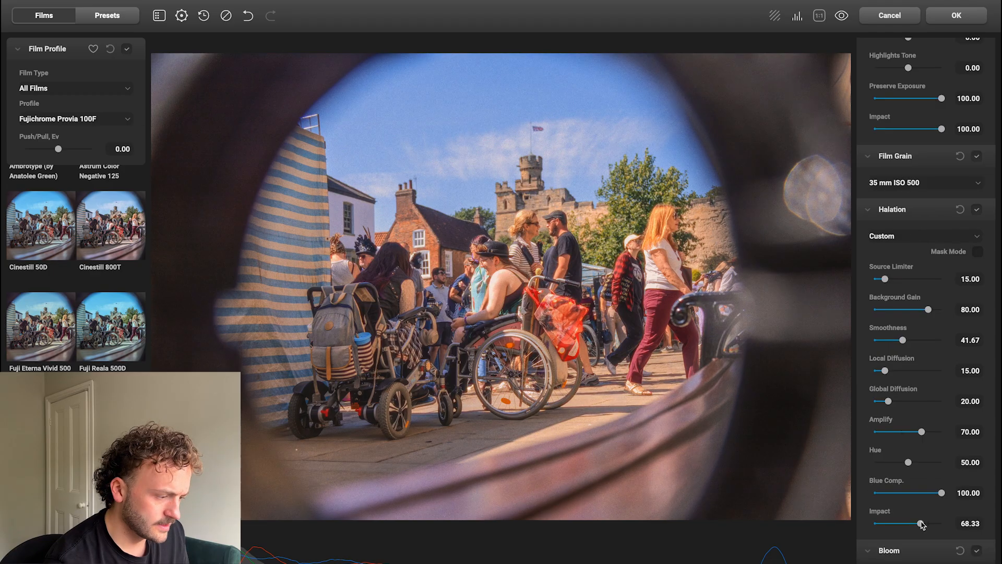
{"action": "mouse_move", "coordinate": [921, 524]}
{"action": "left_mouse_down"}
{"action": "mouse_move", "coordinate": [896, 524]}
{"action": "mouse_move", "coordinate": [907, 525]}
{"action": "left_mouse_up"}
{"action": "scroll", "coordinate": [983, 402], "scroll_direction": "down", "scroll_amount": 6}
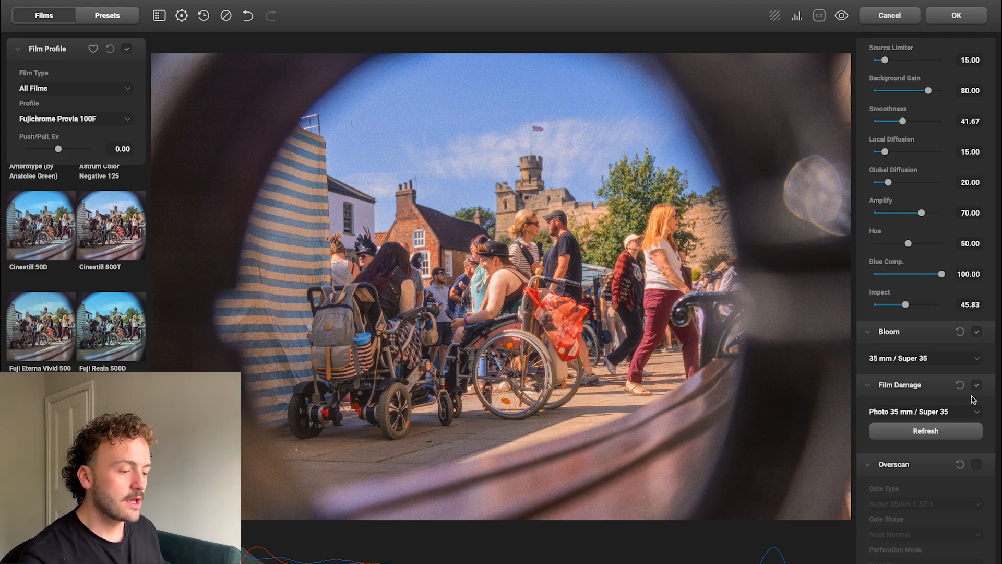
Refresh the Film Damage pattern and switch it to Custom with a dust amount of 20.91, and apply the edit to the photo.
{"action": "left_click", "coordinate": [950, 412]}
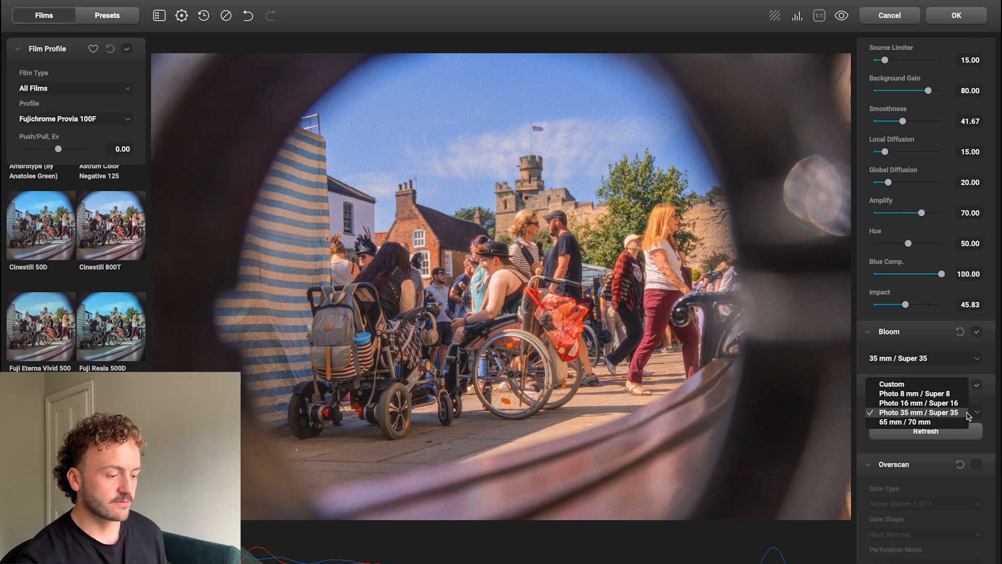
{"action": "left_click", "coordinate": [991, 408]}
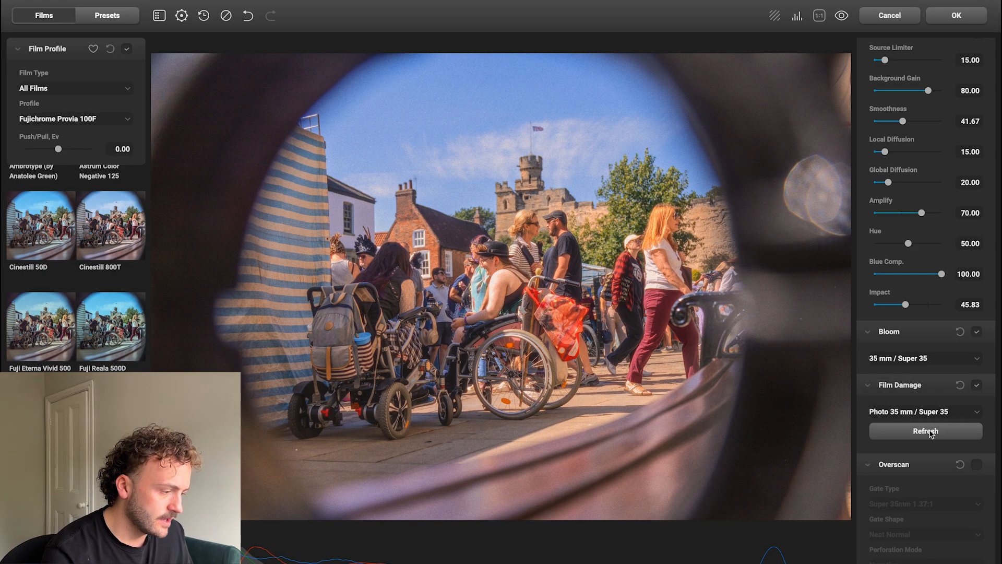
{"action": "left_click", "coordinate": [929, 433]}
{"action": "left_click", "coordinate": [930, 434]}
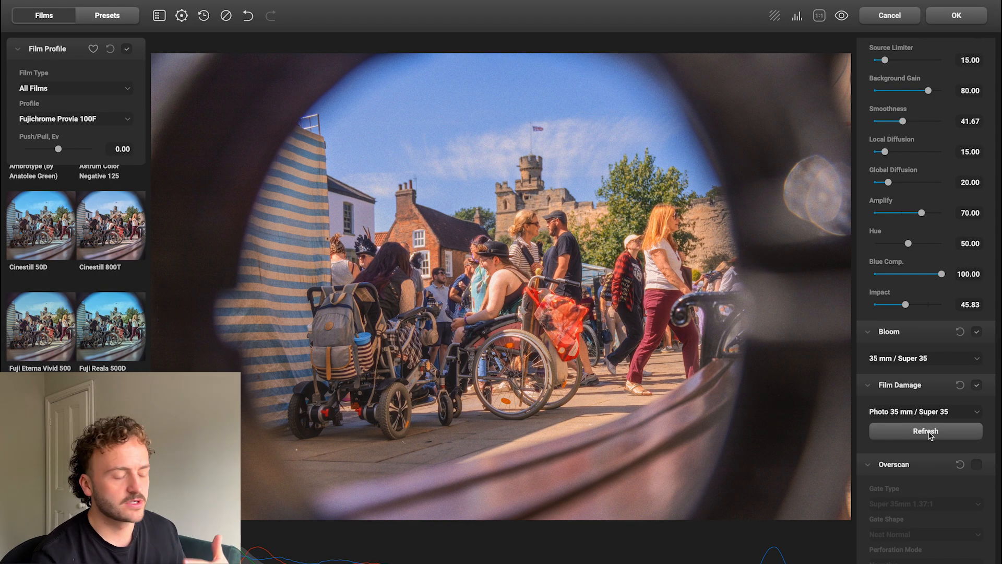
{"action": "left_click", "coordinate": [946, 412]}
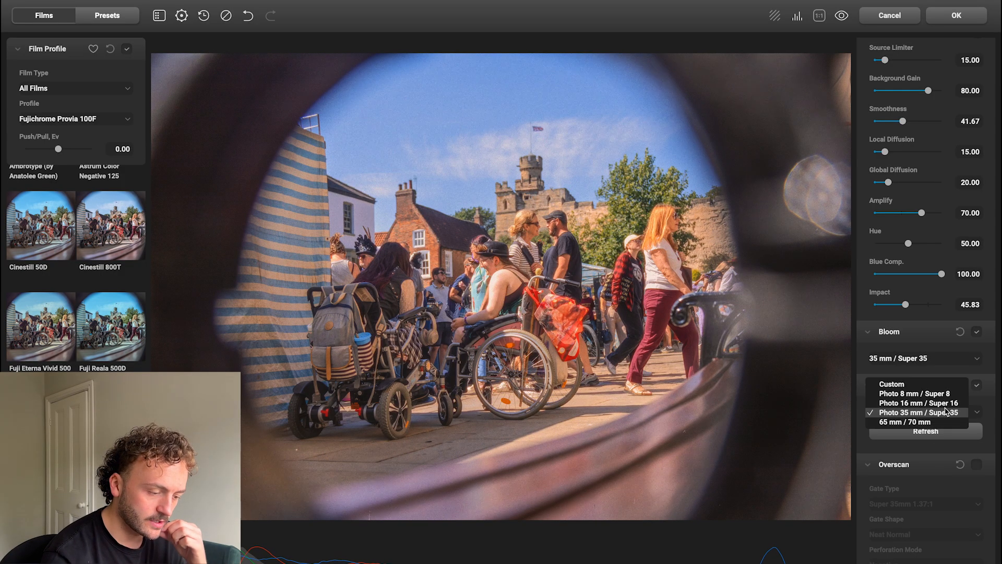
{"action": "left_click", "coordinate": [932, 384]}
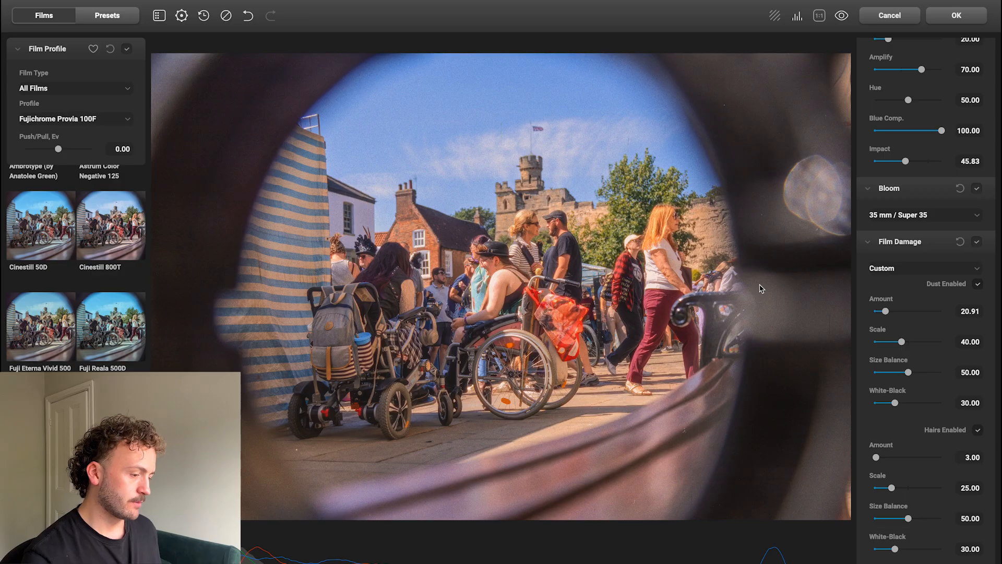
{"action": "left_click", "coordinate": [960, 23]}
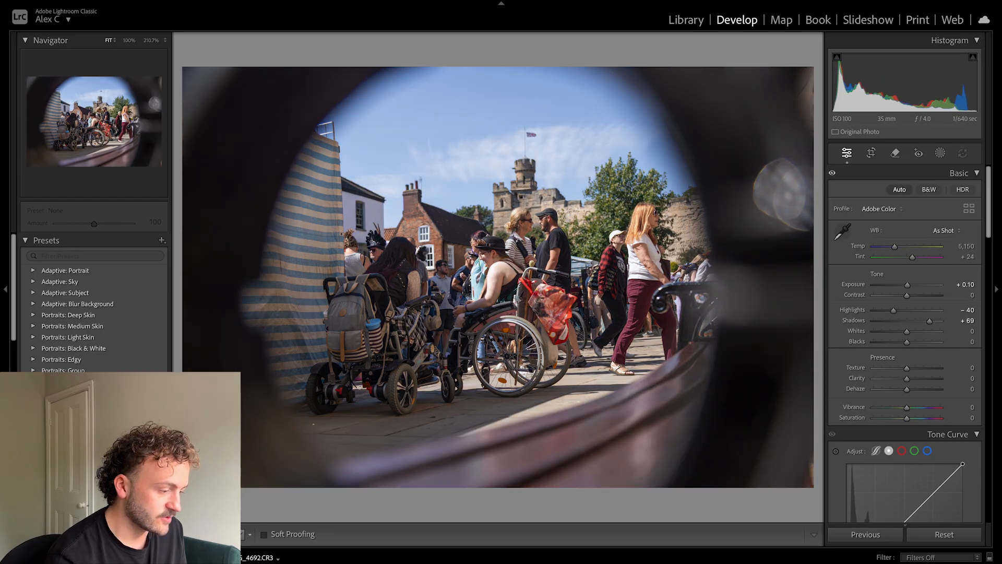
Compare the original raw photo, the earlier edit and the Dehancer version of the wheelchair street scene in Lightroom.
{"action": "key", "text": "Left"}
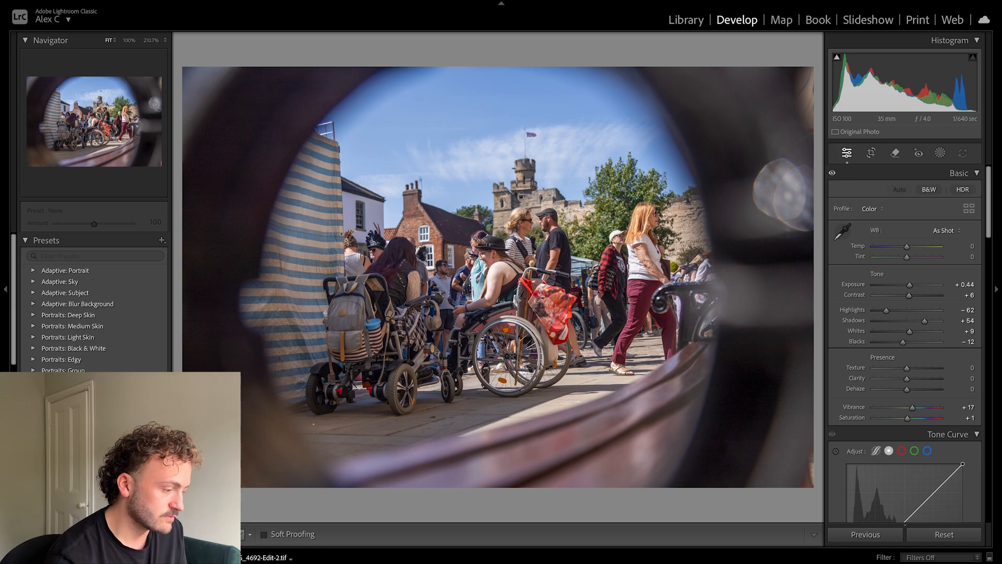
{"action": "key", "text": "Right"}
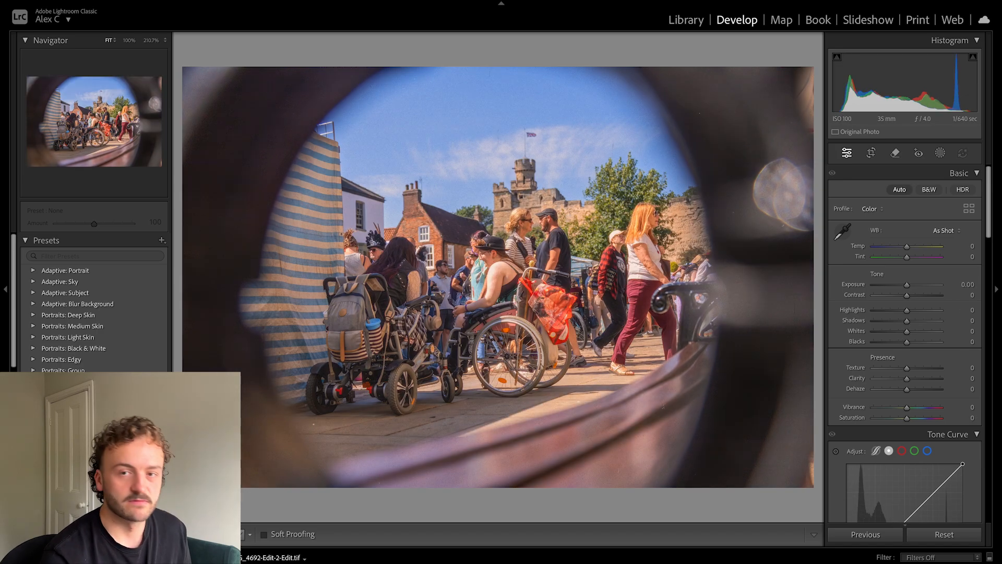
{"action": "key", "text": "Right"}
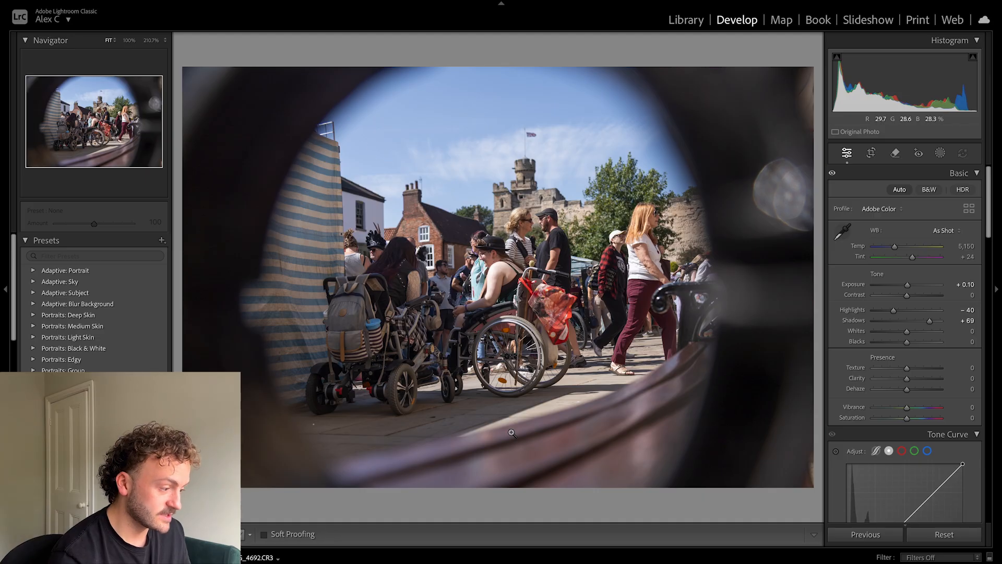
{"action": "key", "text": "Left"}
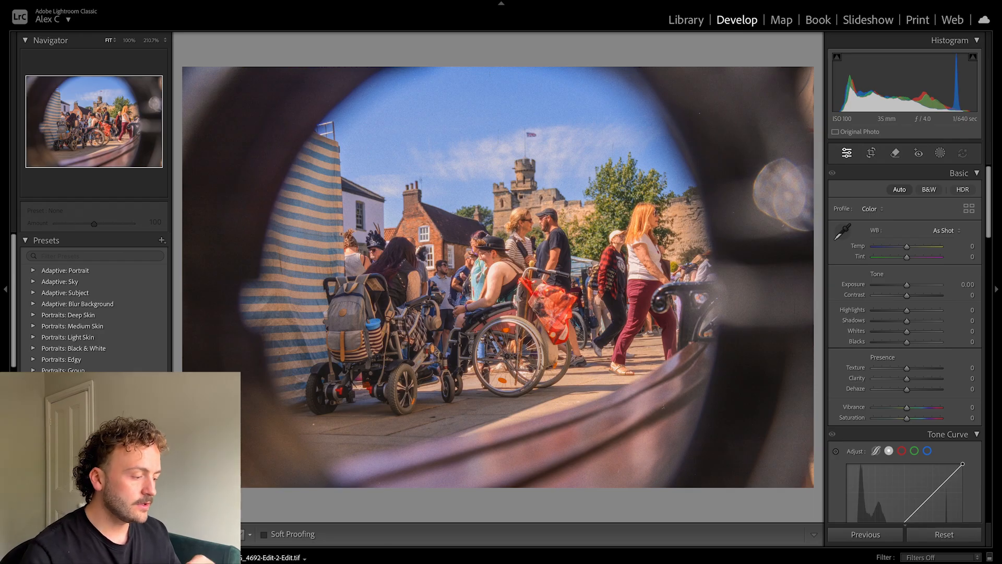
Open the cathedral street photo with the black-costumed figure in the Dehancer plugin for editing.
{"action": "key", "text": "Right"}
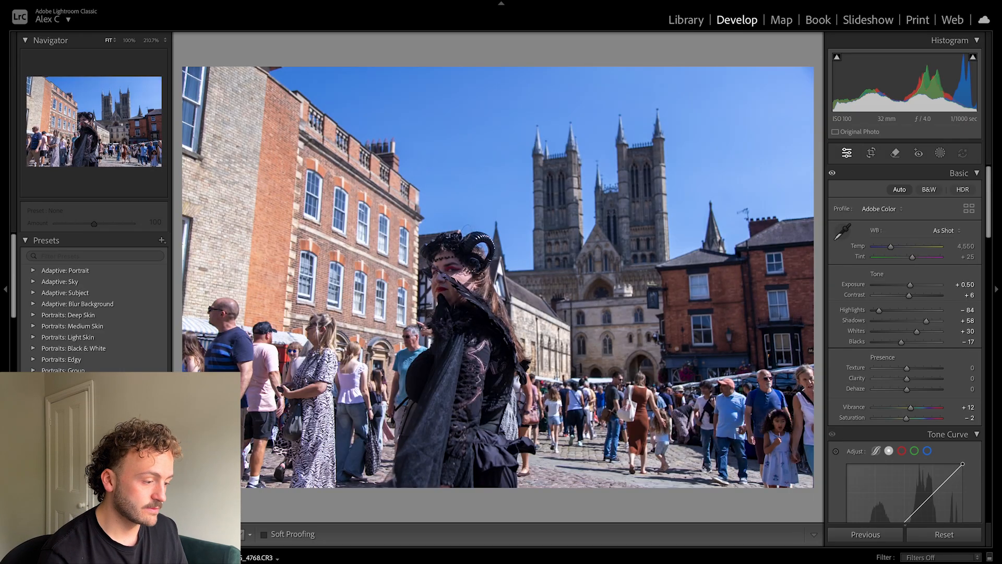
{"action": "right_click", "coordinate": [147, 561]}
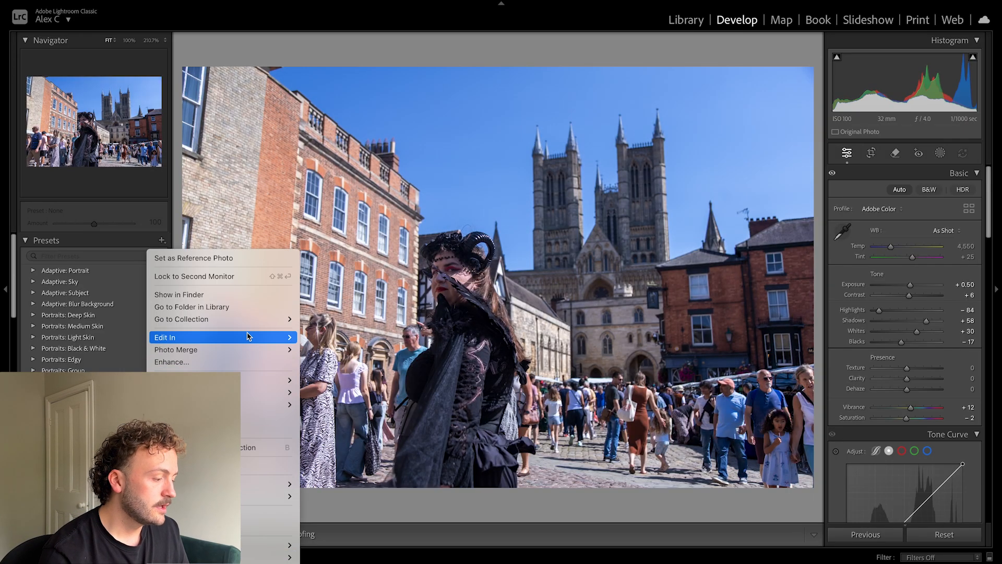
{"action": "mouse_move", "coordinate": [247, 336]}
{"action": "left_click", "coordinate": [383, 372]}
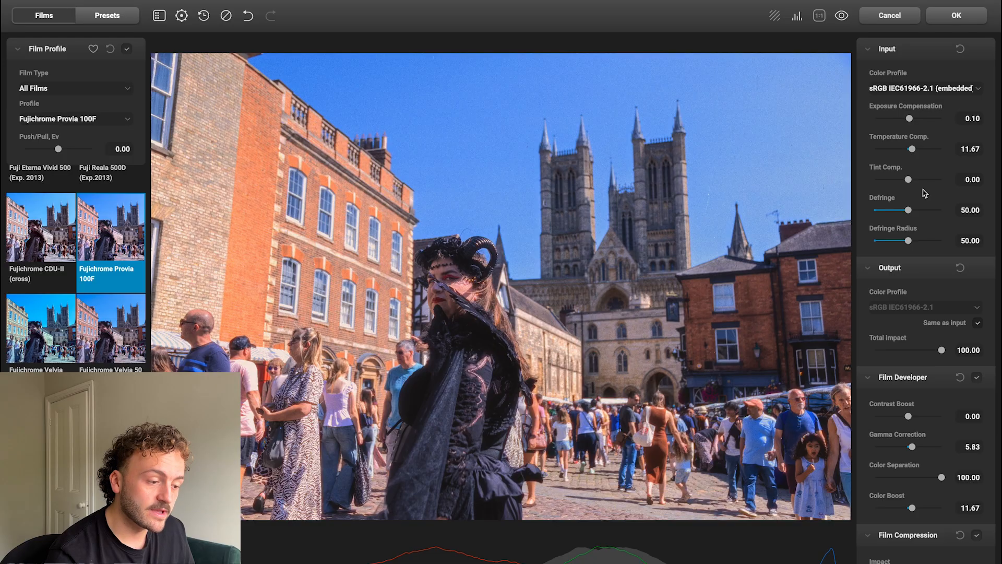
Shift the Color Head's Yellow - Blue balance towards yellow for the cathedral street photo.
{"action": "scroll", "coordinate": [924, 193], "scroll_direction": "down", "scroll_amount": 5}
{"action": "scroll", "coordinate": [924, 193], "scroll_direction": "down", "scroll_amount": 10}
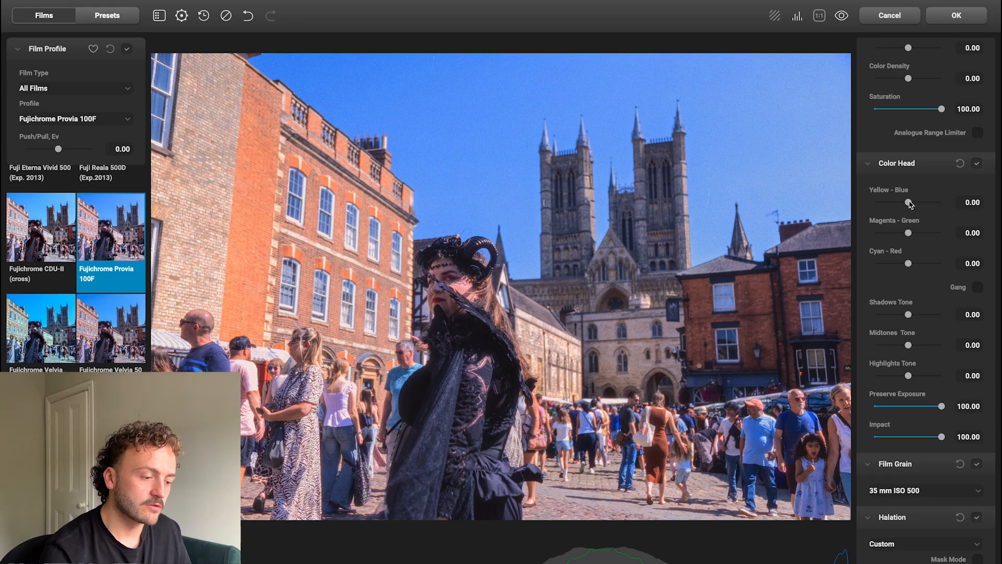
{"action": "left_click_drag", "start_coordinate": [909, 202], "coordinate": [888, 203]}
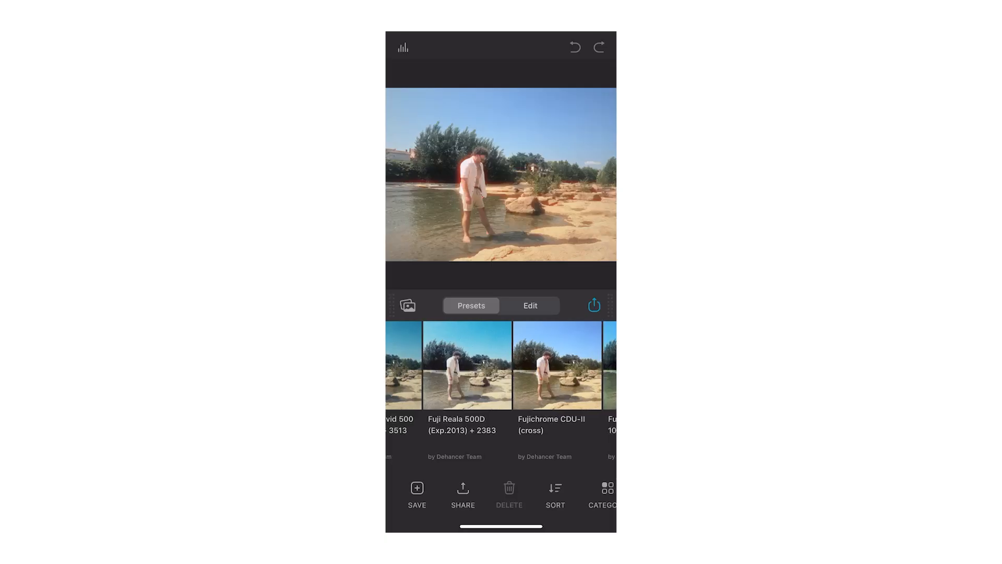
Switch to the Dehancer mobile app, try several Fuji presets on the river photo and apply Fujicolor C200 + 3513.
{"action": "left_click", "coordinate": [467, 366]}
{"action": "scroll", "coordinate": [501, 386], "scroll_direction": "right", "scroll_amount": 4}
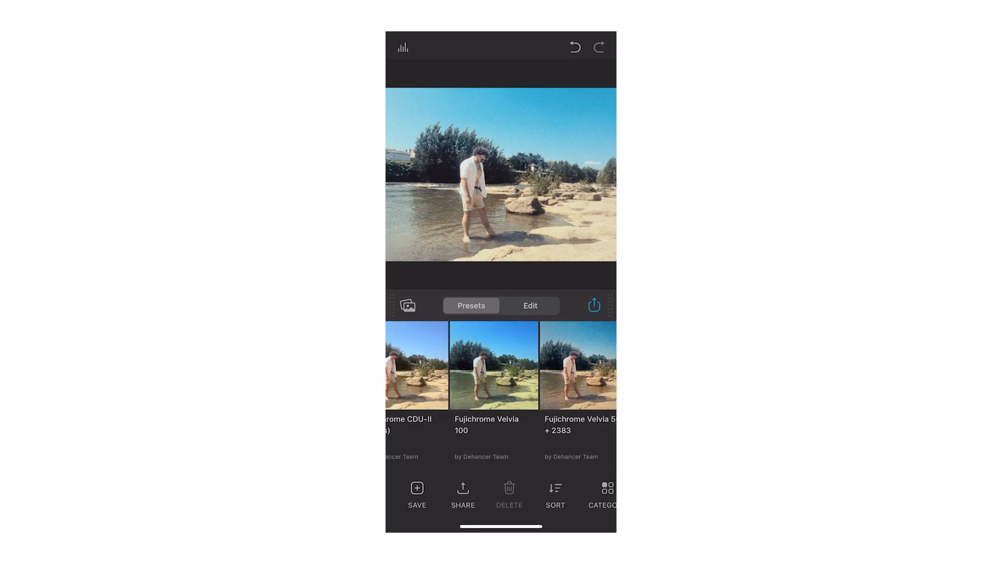
{"action": "left_click", "coordinate": [449, 366]}
{"action": "scroll", "coordinate": [501, 386], "scroll_direction": "right", "scroll_amount": 5}
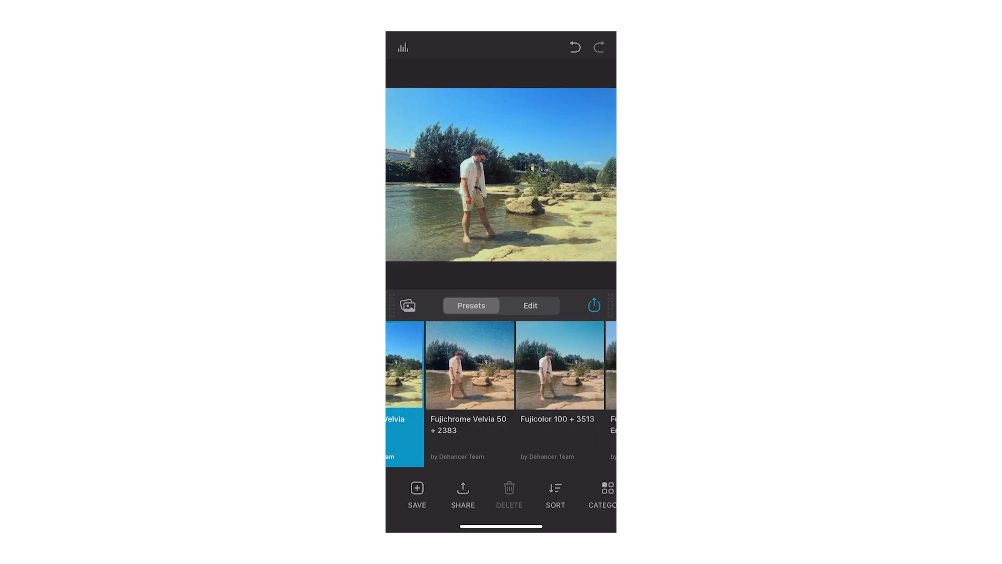
{"action": "left_click", "coordinate": [520, 365]}
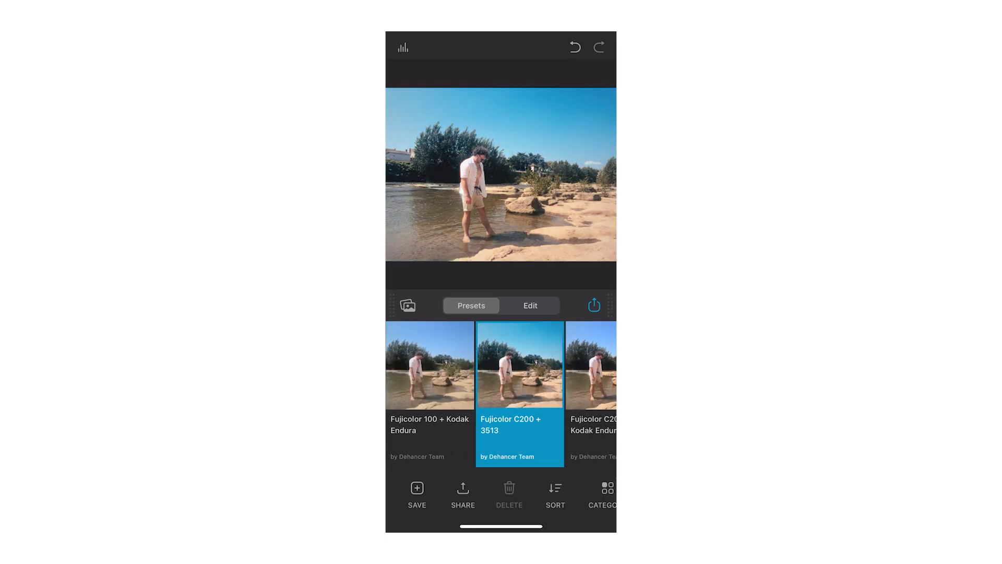
Raise the Print exposure slightly and reduce the Print saturation of the river photo.
{"action": "left_click", "coordinate": [530, 306]}
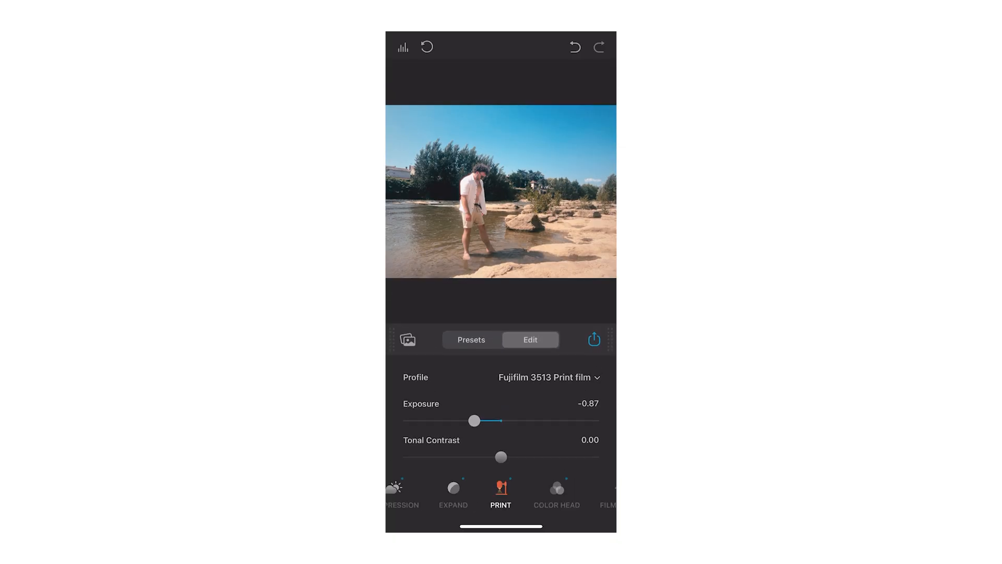
{"action": "mouse_move", "coordinate": [474, 420]}
{"action": "left_mouse_down"}
{"action": "mouse_move", "coordinate": [508, 420]}
{"action": "mouse_move", "coordinate": [481, 420]}
{"action": "left_mouse_up"}
{"action": "scroll", "coordinate": [501, 418], "scroll_direction": "down", "scroll_amount": 3}
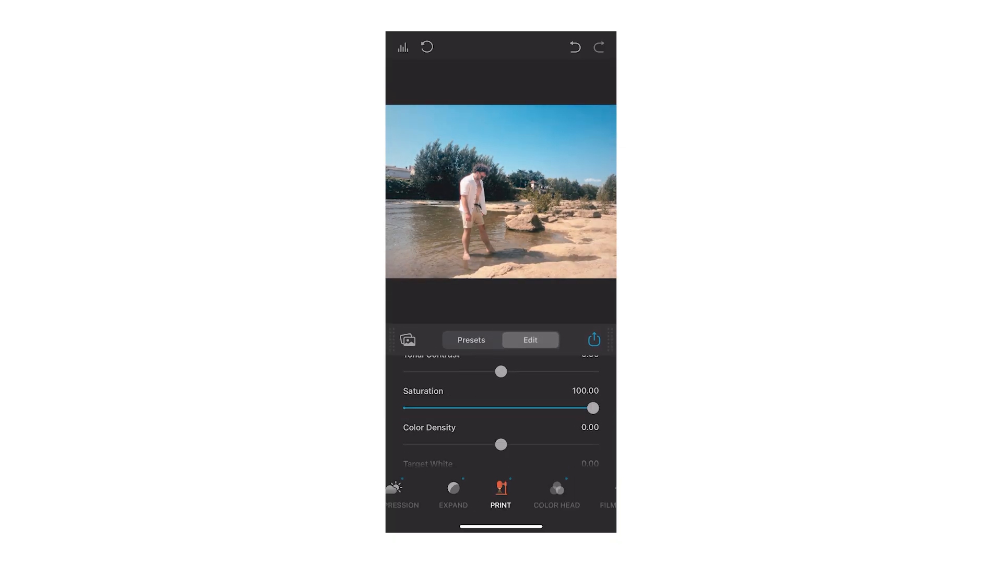
{"action": "mouse_move", "coordinate": [595, 396]}
{"action": "left_mouse_down"}
{"action": "mouse_move", "coordinate": [548, 396]}
{"action": "mouse_move", "coordinate": [584, 395]}
{"action": "left_mouse_up"}
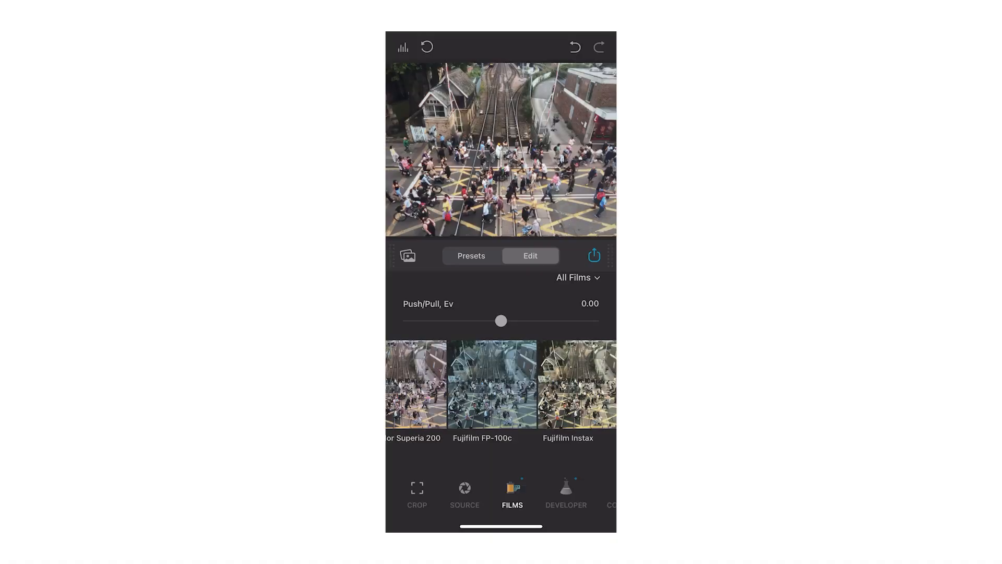
Try different film profiles on the railway crossing photo and apply the black-and-white Ilford HP5 Plus 400 film.
{"action": "left_click", "coordinate": [577, 385]}
{"action": "scroll", "coordinate": [501, 384], "scroll_direction": "right", "scroll_amount": 5}
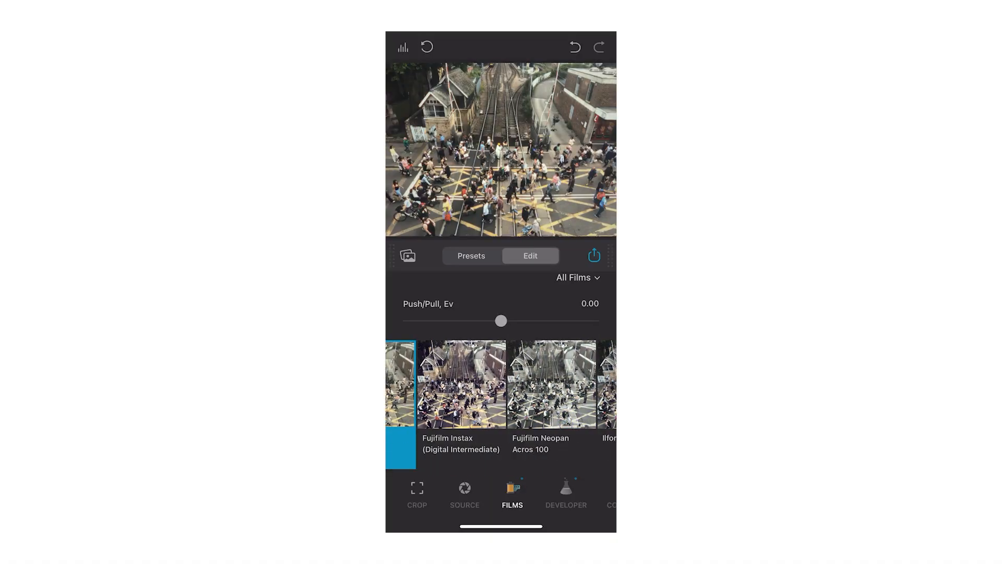
{"action": "left_click", "coordinate": [486, 384]}
{"action": "scroll", "coordinate": [501, 385], "scroll_direction": "right", "scroll_amount": 4}
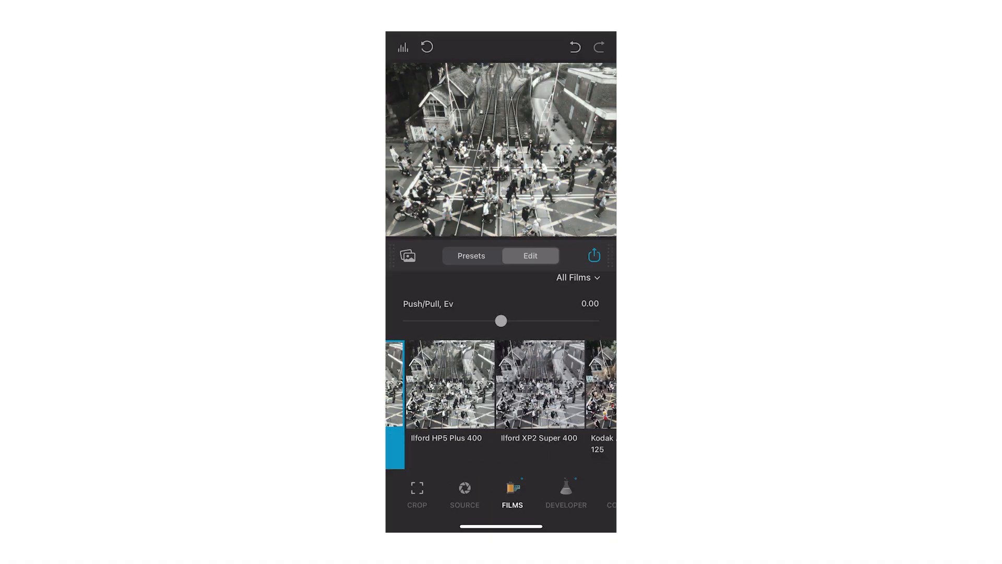
{"action": "scroll", "coordinate": [501, 385], "scroll_direction": "left", "scroll_amount": 2}
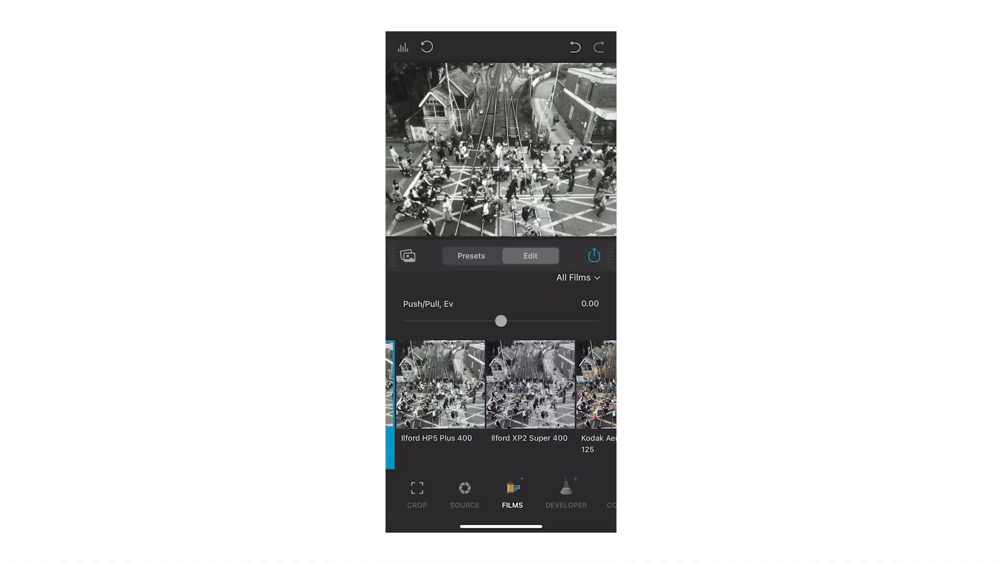
{"action": "left_click", "coordinate": [440, 384]}
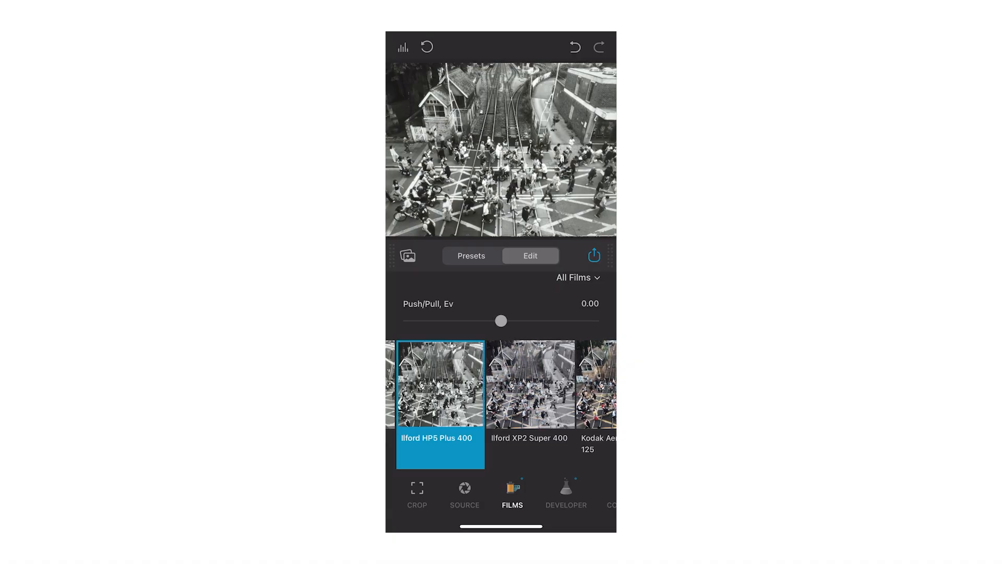
{"action": "scroll", "coordinate": [502, 493], "scroll_direction": "right", "scroll_amount": 5}
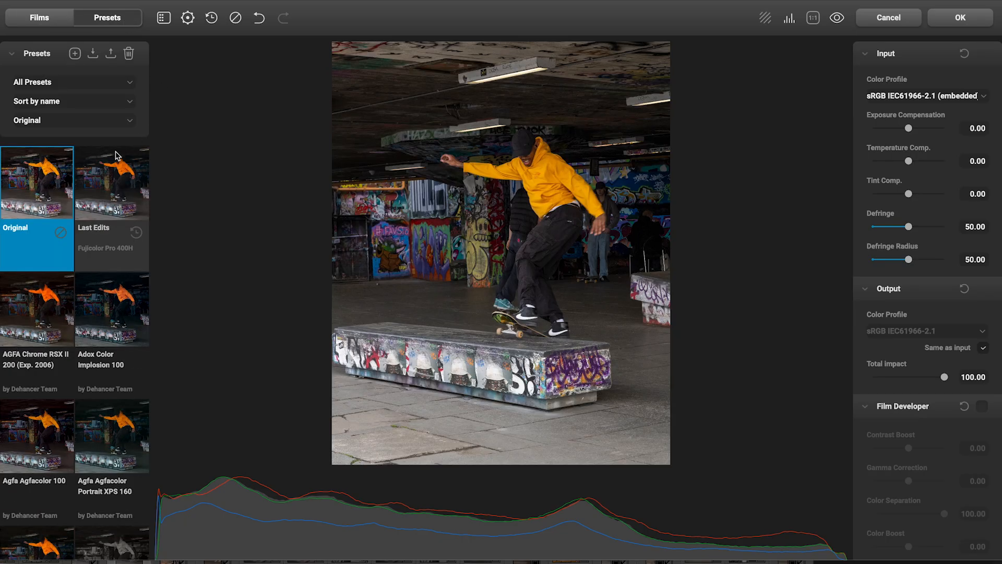
Switch to desktop Dehancer, try Agfa and Fuji Eterna presets on the skateboarder photo and apply Agfa Agfacolor XRS 200 (Exp. 1991).
{"action": "left_click", "coordinate": [115, 159]}
{"action": "left_click", "coordinate": [87, 403]}
{"action": "scroll", "coordinate": [79, 410], "scroll_direction": "down", "scroll_amount": 3}
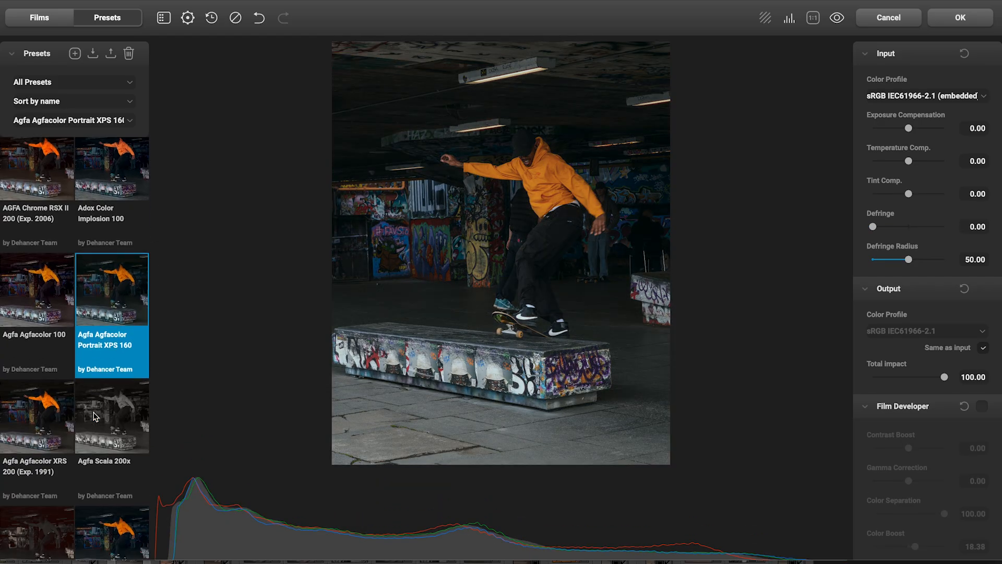
{"action": "left_click", "coordinate": [51, 417]}
{"action": "scroll", "coordinate": [50, 418], "scroll_direction": "down", "scroll_amount": 3}
{"action": "scroll", "coordinate": [86, 407], "scroll_direction": "down", "scroll_amount": 2}
{"action": "left_click", "coordinate": [111, 443]}
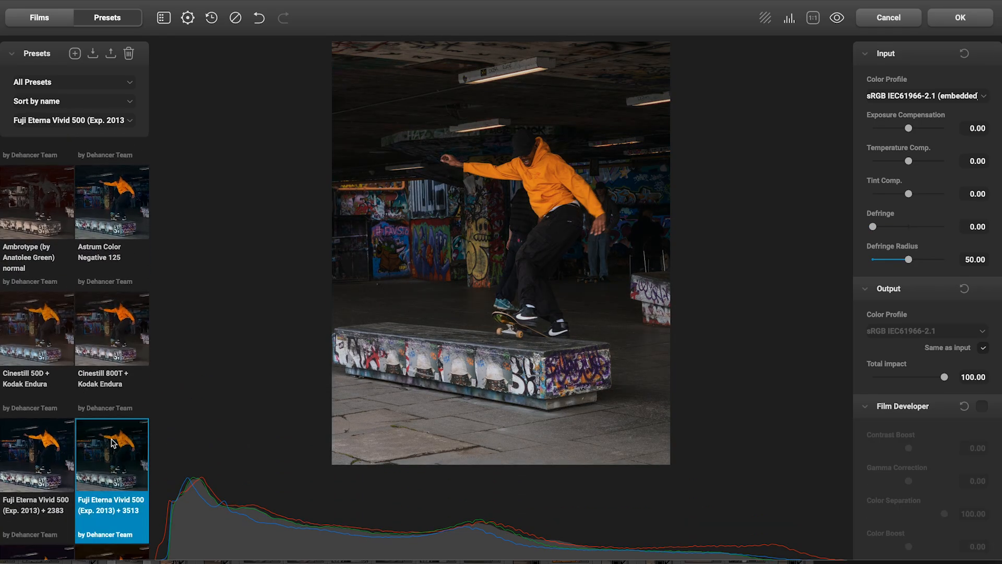
{"action": "scroll", "coordinate": [90, 364], "scroll_direction": "up", "scroll_amount": 5}
{"action": "left_click", "coordinate": [37, 209]}
Increase the Film Grain size on the skateboarder photo and go through the Halation settings and the effects below them.
{"action": "scroll", "coordinate": [918, 365], "scroll_direction": "down", "scroll_amount": 10}
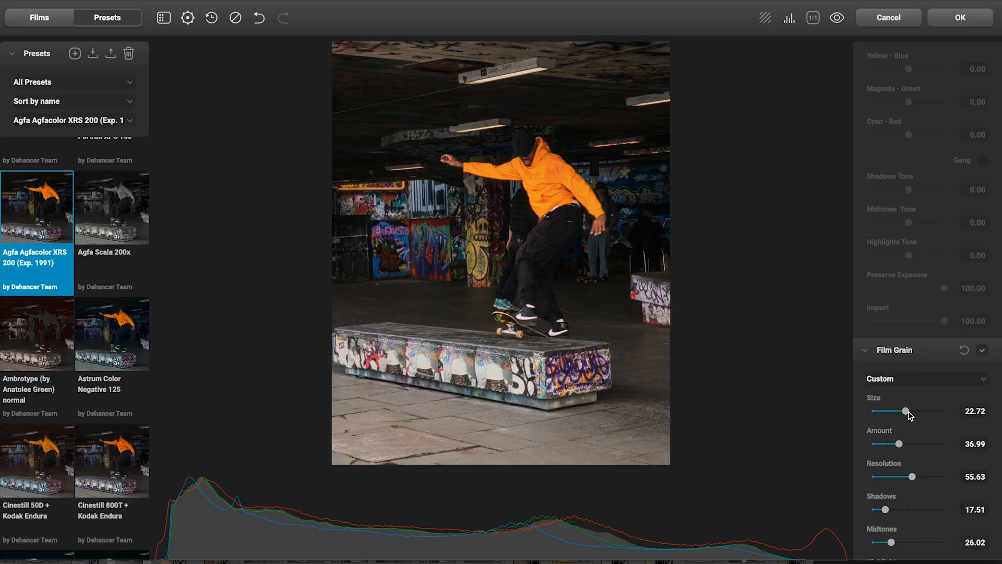
{"action": "left_click_drag", "start_coordinate": [904, 413], "coordinate": [911, 412]}
{"action": "scroll", "coordinate": [911, 415], "scroll_direction": "down", "scroll_amount": 5}
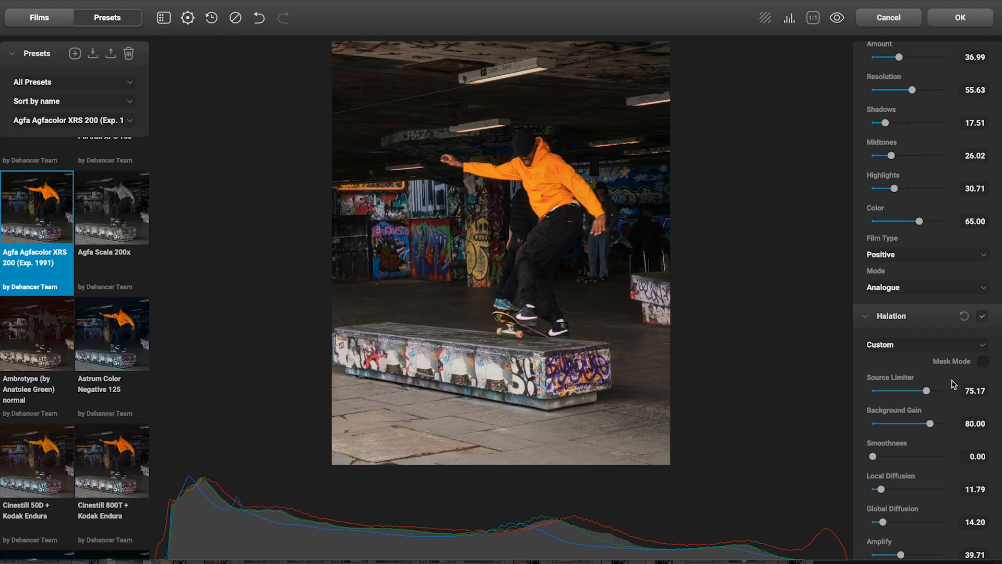
{"action": "scroll", "coordinate": [950, 389], "scroll_direction": "down", "scroll_amount": 3}
{"action": "left_click", "coordinate": [981, 448]}
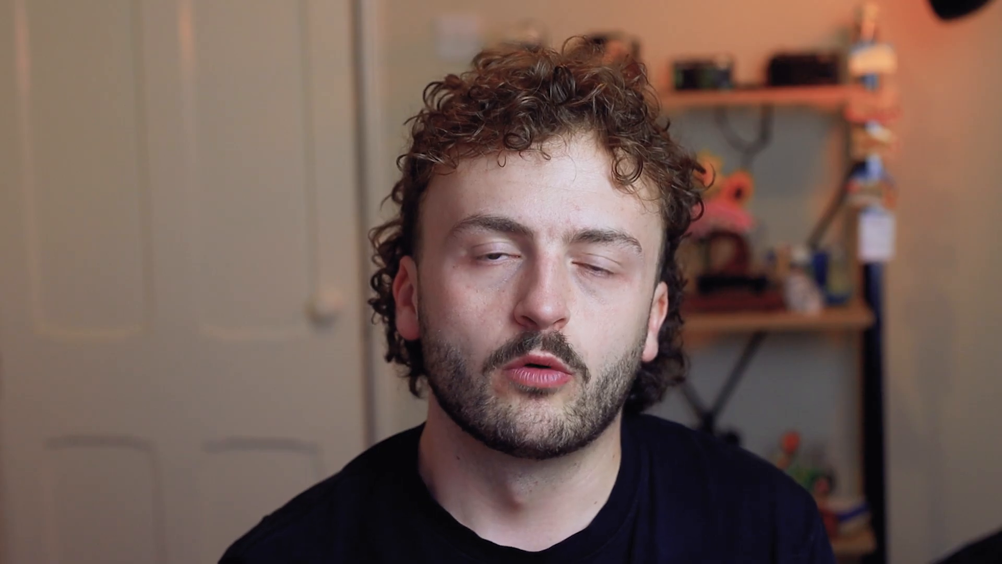